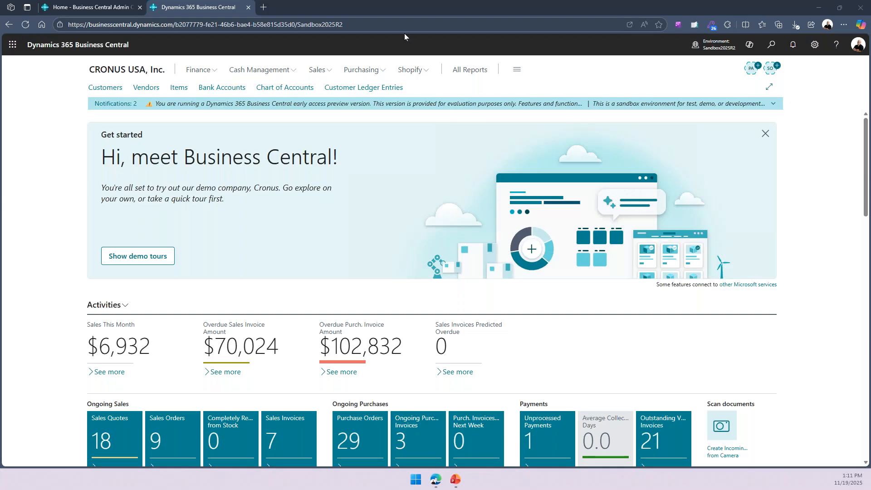
# - Search for "copilot & ai" and open the Copilot & agent capabilities page
pyautogui.click(773, 48)
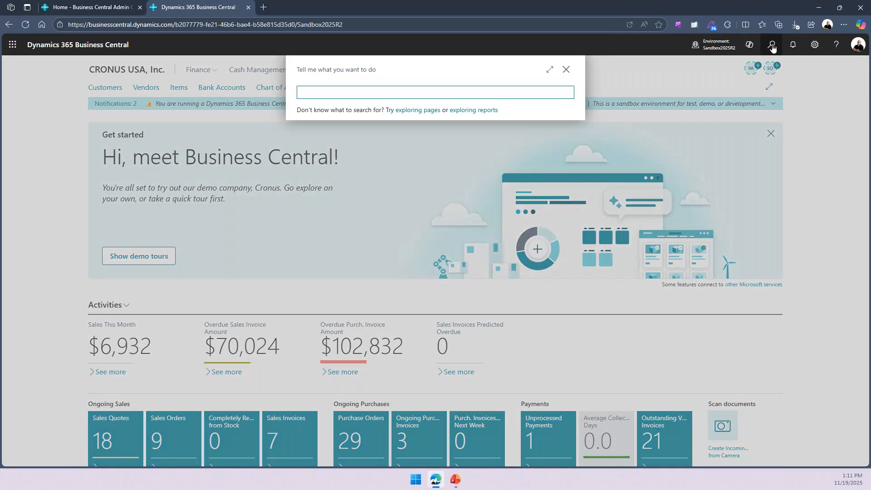
pyautogui.write('copilot & ai')
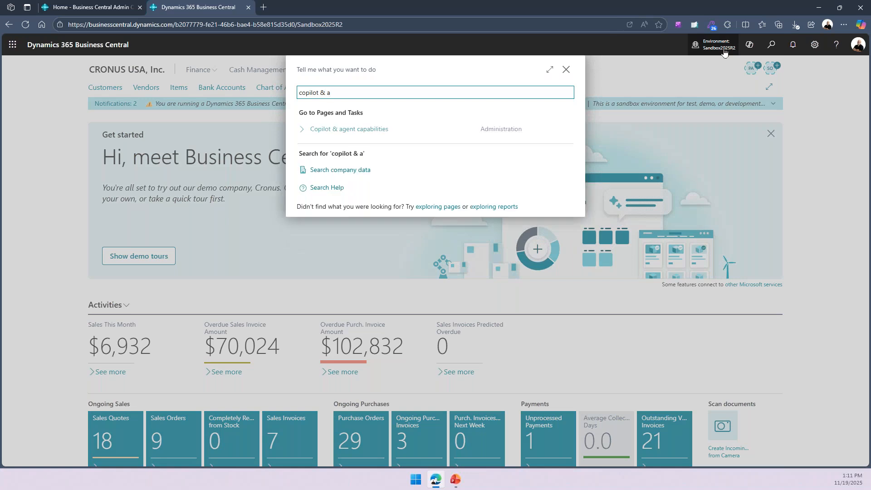
pyautogui.click(343, 133)
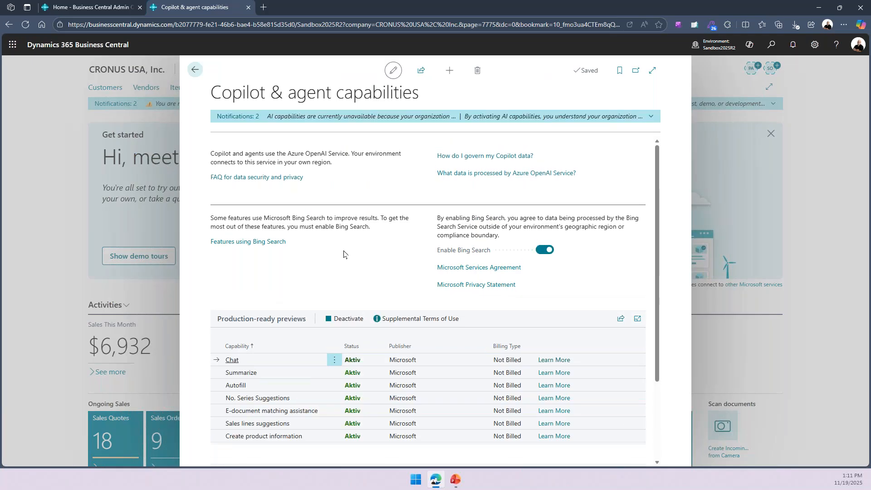
# - Review the production-ready preview and generally available capabilities with their status and billing type, and return to the home page
pyautogui.scroll(-2, 347, 294)
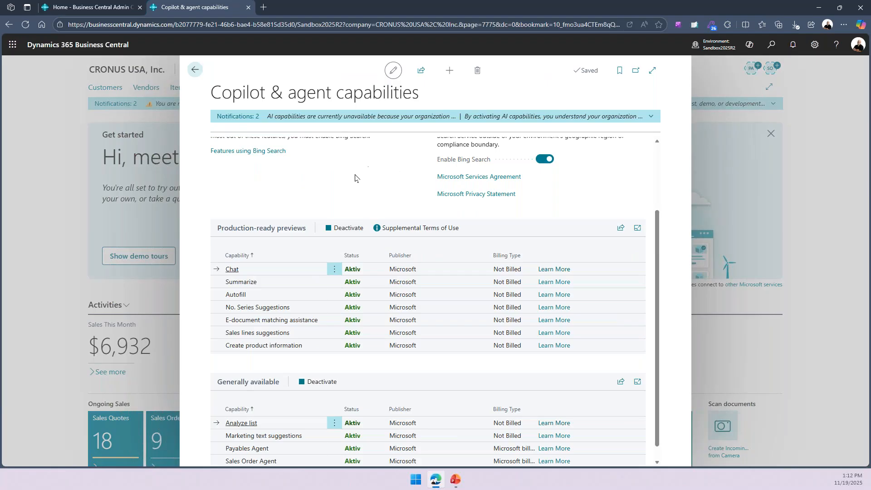
pyautogui.scroll(1, 358, 179)
pyautogui.scroll(1, 363, 209)
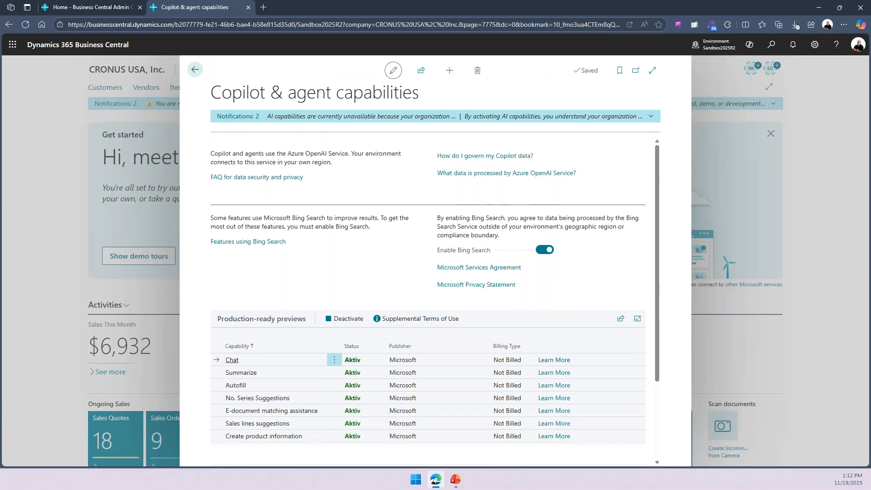
pyautogui.scroll(-1, 385, 305)
pyautogui.scroll(-2, 383, 305)
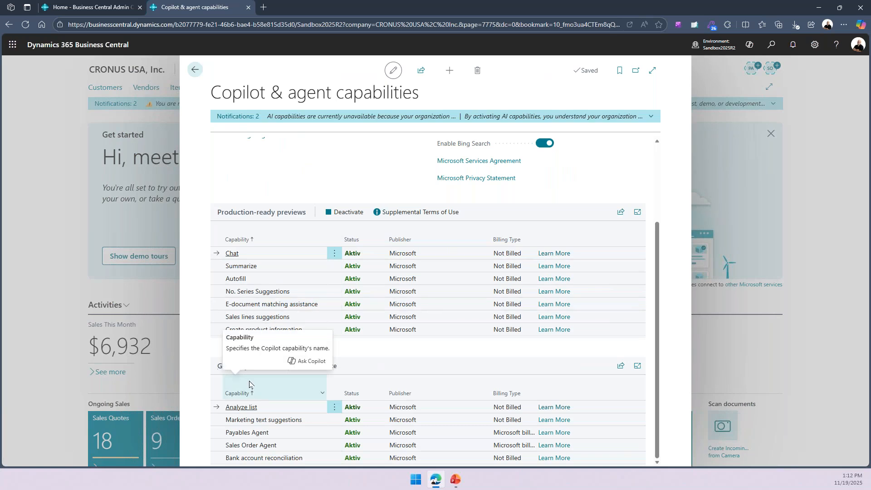
pyautogui.scroll(3, 495, 204)
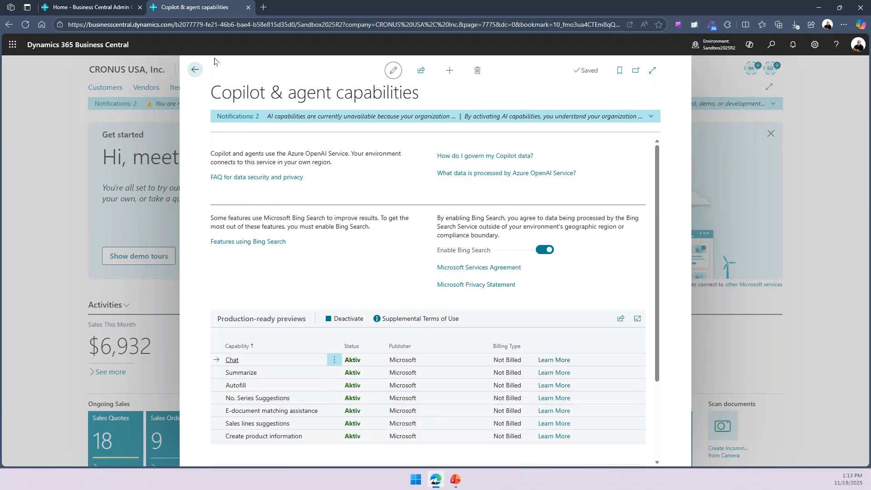
pyautogui.click(196, 69)
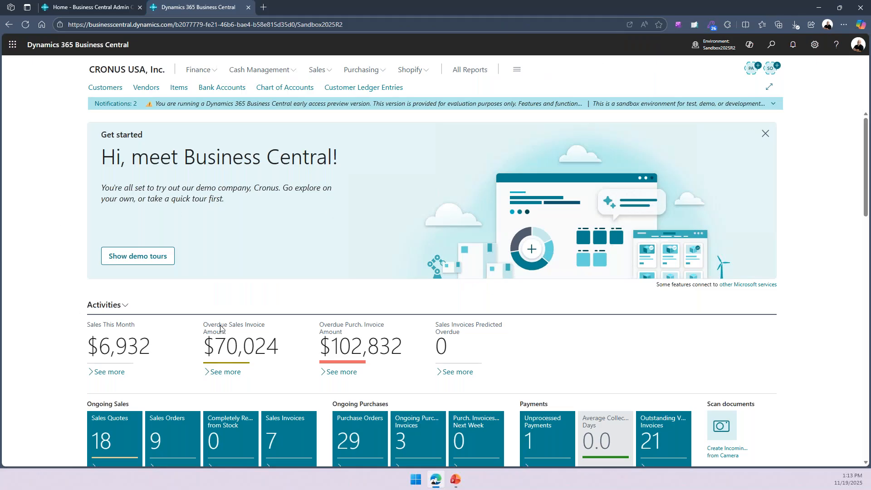
# - Open the Copilot chat and try the Find prompt starter, clearing the text it inserts
pyautogui.click(750, 45)
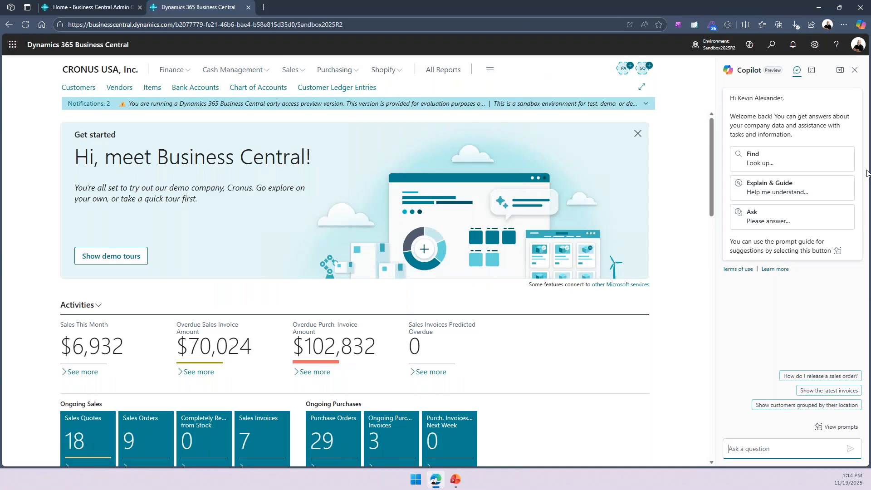
pyautogui.click(782, 156)
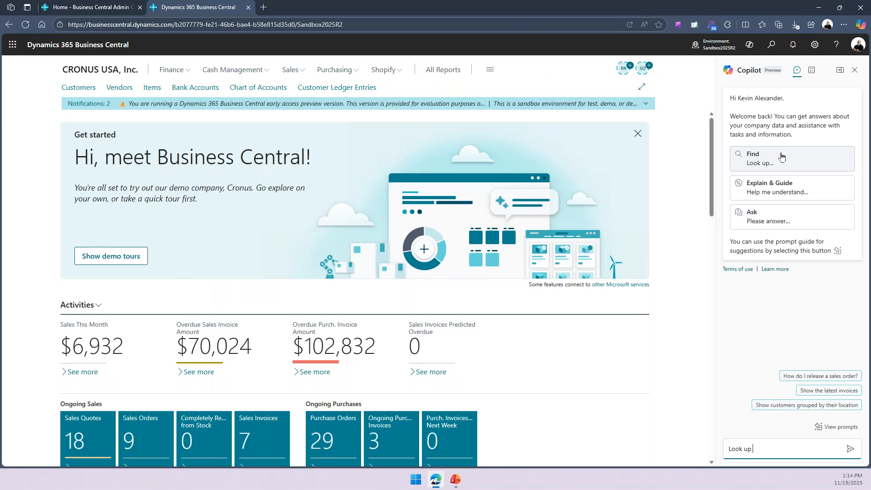
pyautogui.moveTo(753, 449); pyautogui.dragTo(721, 451)
pyautogui.press('BackSpace')
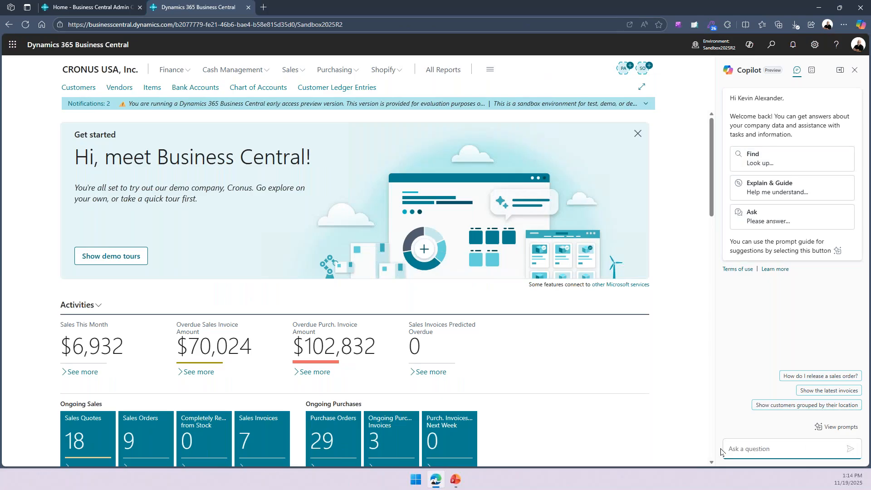
# - Try the Explain & Guide prompt starter in the chat and clear the text it inserts
pyautogui.click(795, 190)
pyautogui.press('BackSpace')
pyautogui.press('BackSpace')
pyautogui.press('BackSpace')
pyautogui.press('BackSpace')
pyautogui.press('BackSpace')
pyautogui.press('BackSpace')
pyautogui.press('BackSpace')
pyautogui.press('BackSpace')
pyautogui.press('BackSpace')
pyautogui.press('BackSpace')
pyautogui.press('BackSpace')
pyautogui.press('BackSpace')
pyautogui.press('BackSpace')
pyautogui.press('BackSpace')
pyautogui.press('BackSpace')
pyautogui.press('BackSpace')
pyautogui.press('BackSpace')
pyautogui.press('BackSpace')
pyautogui.press('BackSpace')
# - Ask Copilot "Show me everything we have with beans"
pyautogui.write('Sh')
pyautogui.write('ow me every')
pyautogui.press('Tab')
pyautogui.write('we have with be')
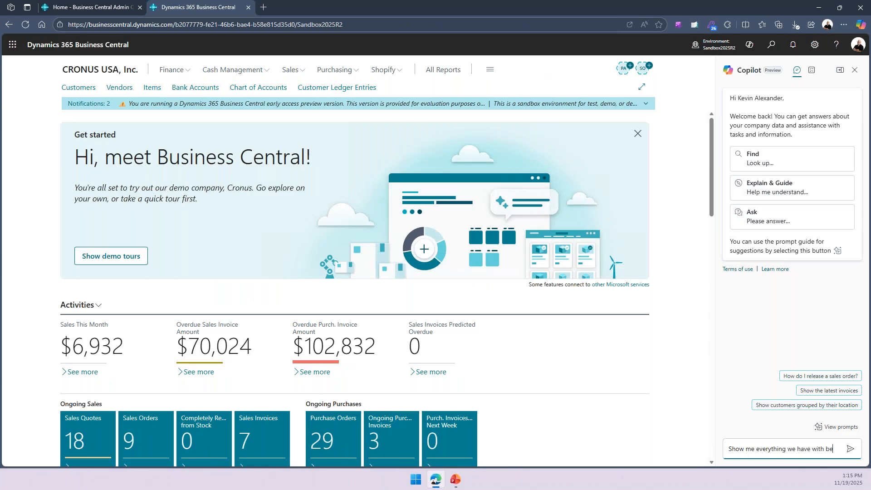
pyautogui.write('ans')
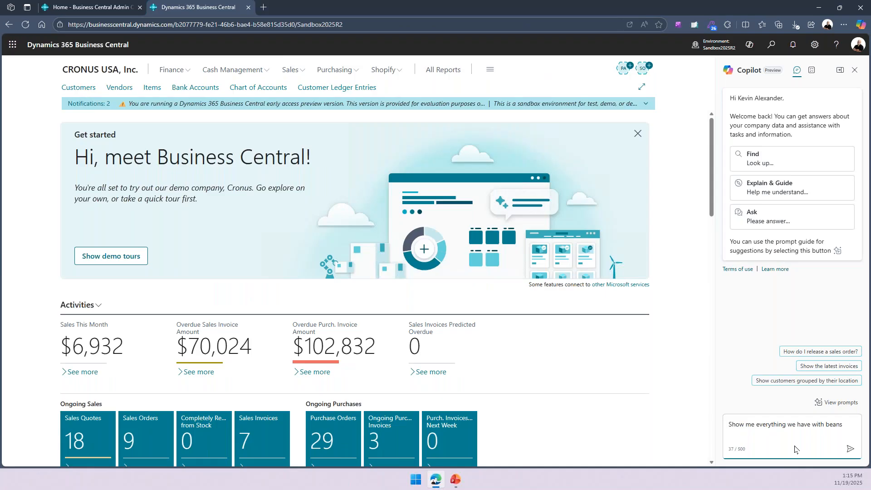
pyautogui.click(850, 449)
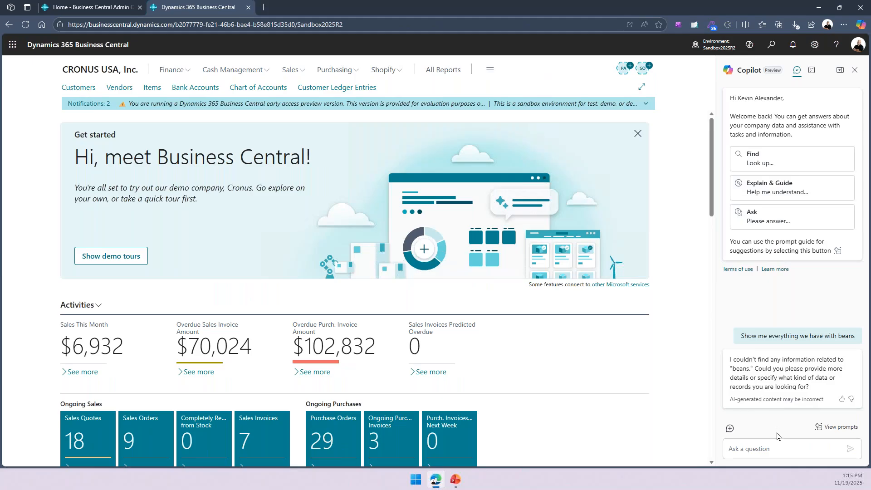
# - Ask Copilot the follow-up question "what items have beans"
pyautogui.click(777, 448)
pyautogui.write('As')
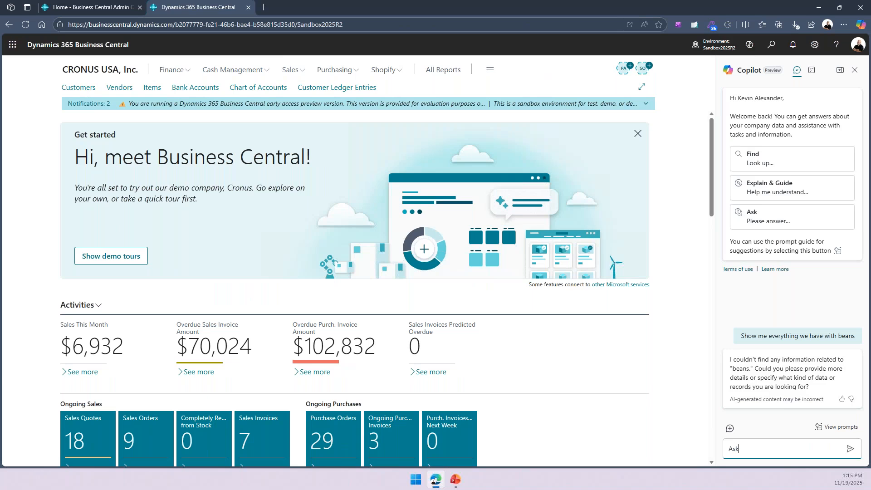
pyautogui.write('k')
pyautogui.press('BackSpace')
pyautogui.press('BackSpace')
pyautogui.press('BackSpace')
pyautogui.write('what items have beans')
pyautogui.press('Return')
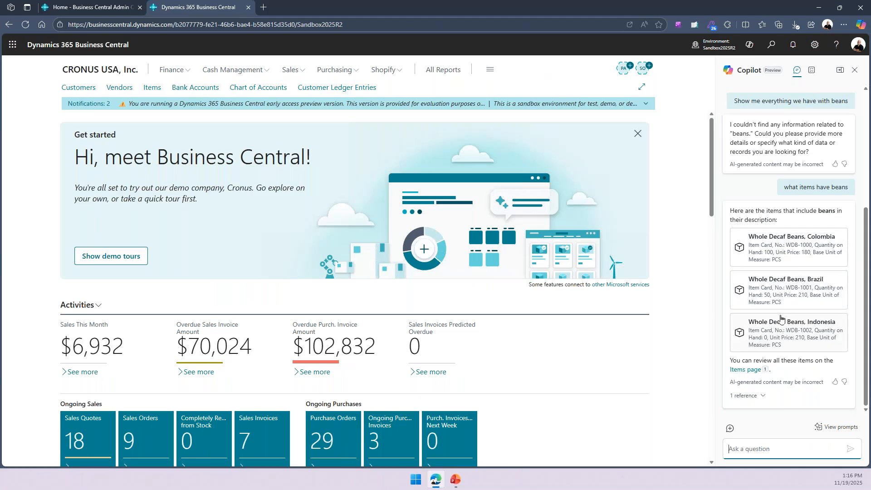
# - View the Whole Decaf Beans, Colombia item card from Copilot's answer and return to the home page
pyautogui.click(788, 244)
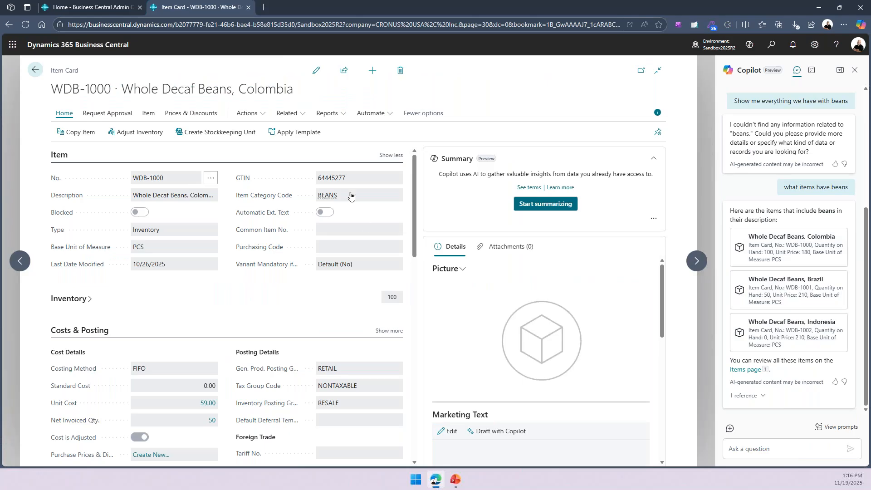
pyautogui.click(32, 70)
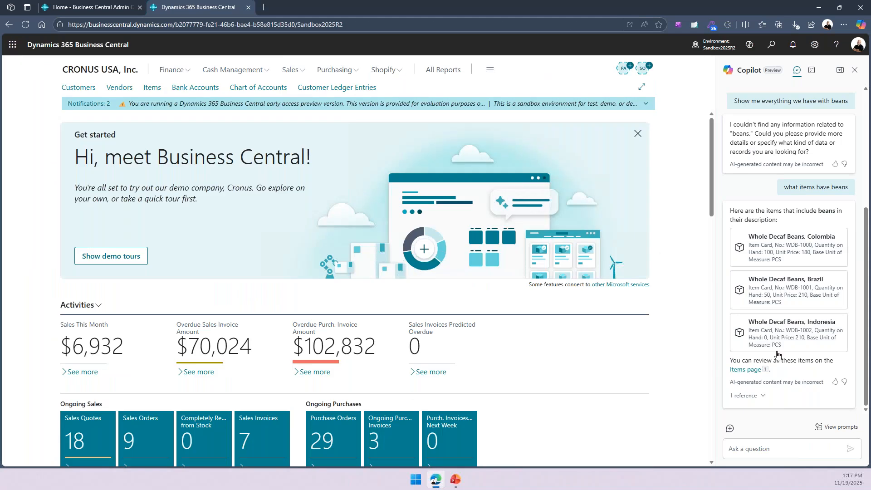
# - Open the Items list linked in Copilot's answer and hide its filter pane
pyautogui.click(745, 370)
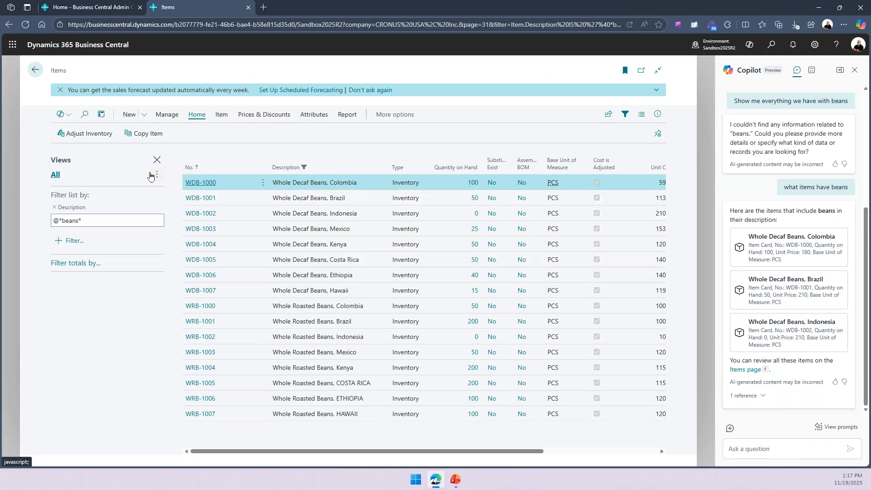
pyautogui.click(626, 115)
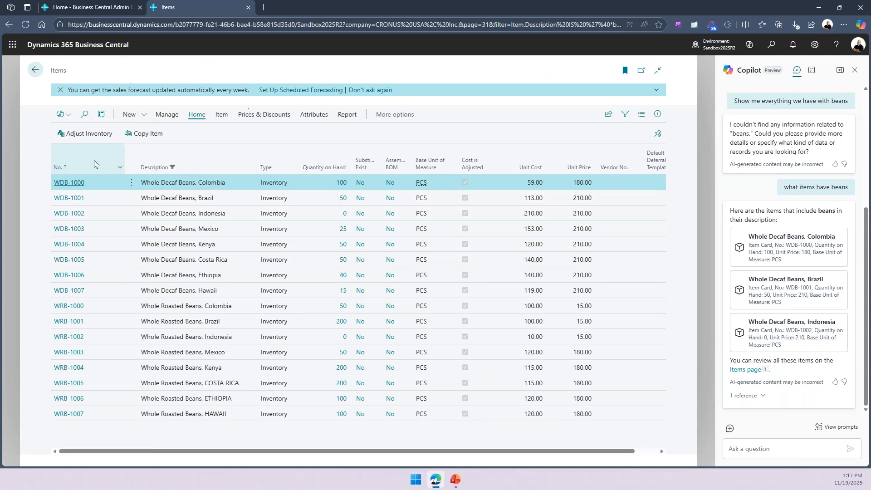
# - Open the WDB-1000 item card from the list and generate its Copilot summary while reviewing the card's details
pyautogui.click(73, 183)
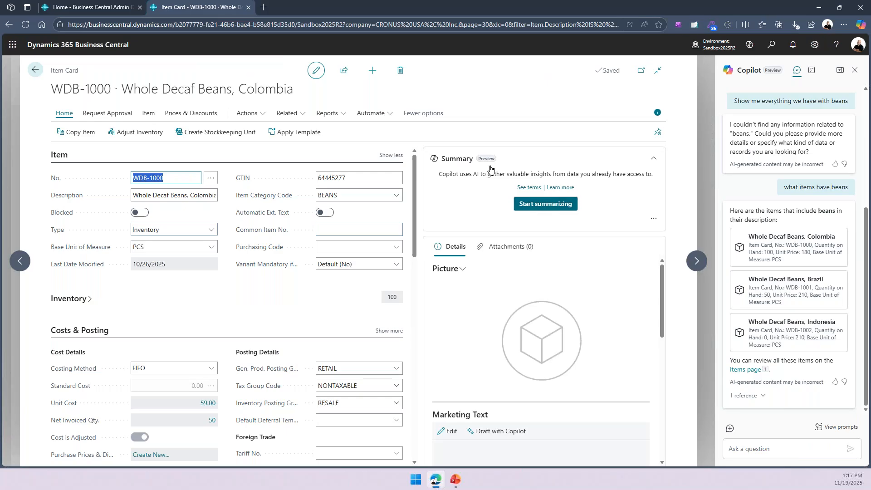
pyautogui.click(541, 204)
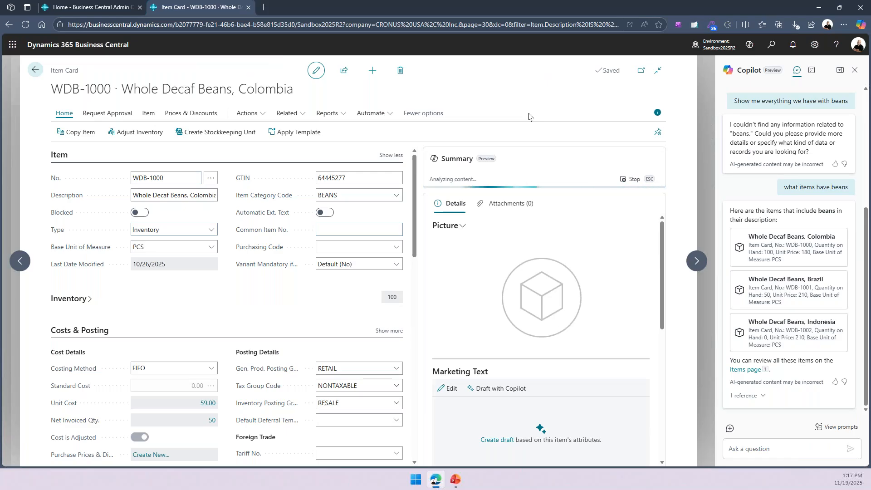
pyautogui.scroll(-1, 221, 316)
pyautogui.scroll(-5, 221, 316)
pyautogui.scroll(3, 208, 295)
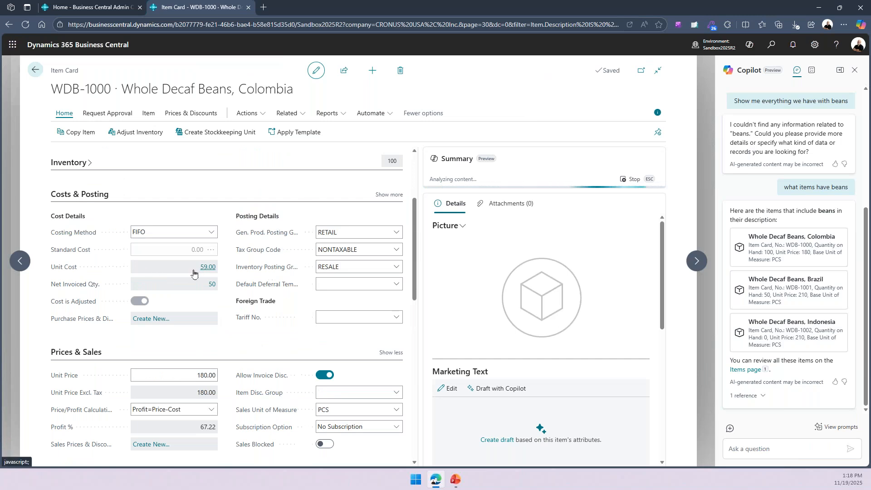
pyautogui.scroll(-2, 204, 368)
pyautogui.scroll(-2, 204, 369)
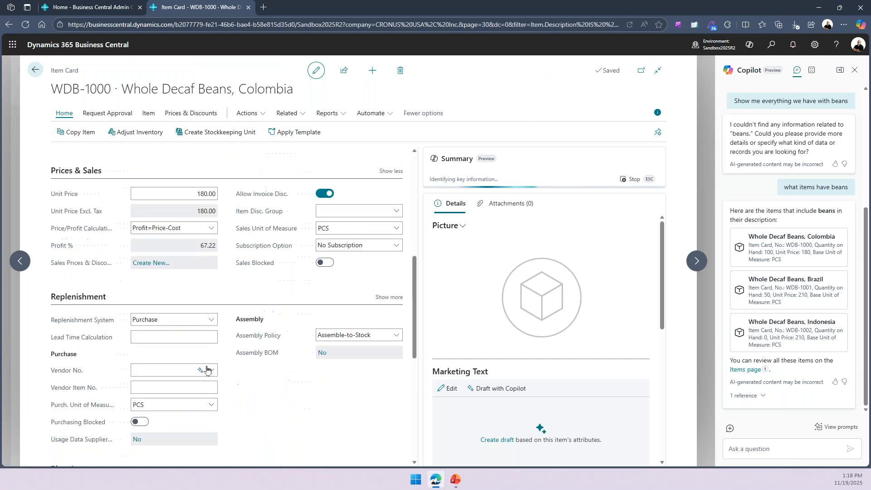
pyautogui.scroll(4, 205, 358)
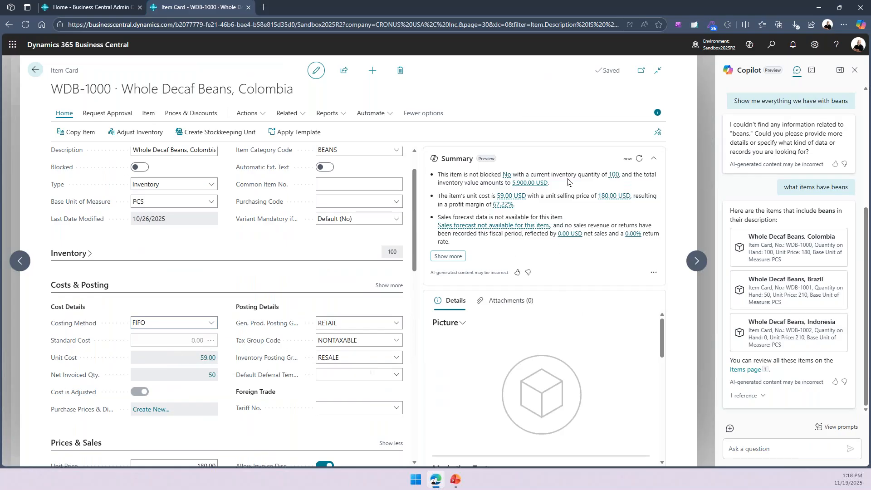
# - Show the full WDB-1000 summary in the Copilot chat, read through it, and return to the home page
pyautogui.click(453, 258)
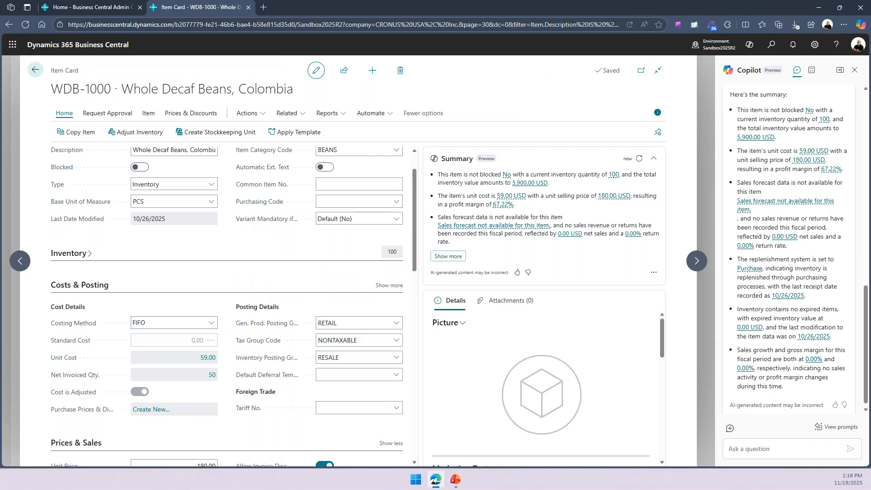
pyautogui.scroll(2, 790, 250)
pyautogui.scroll(-2, 789, 250)
pyautogui.scroll(3, 776, 314)
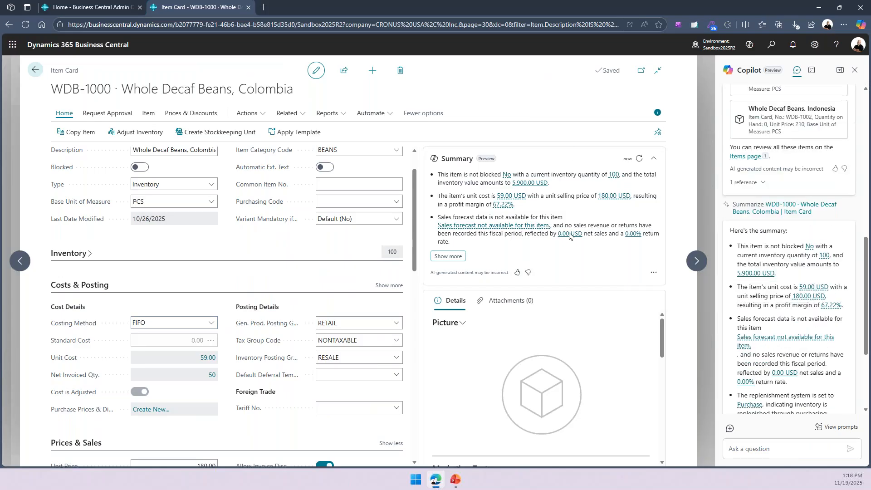
pyautogui.click(32, 71)
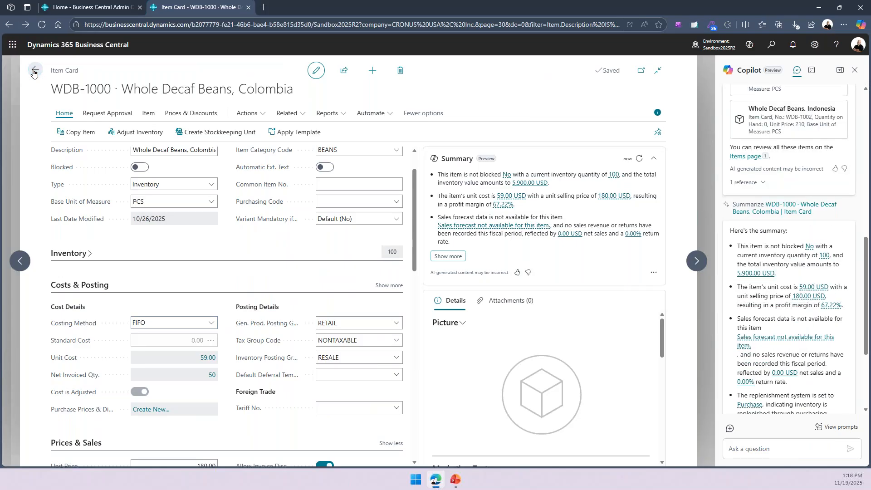
pyautogui.click(34, 71)
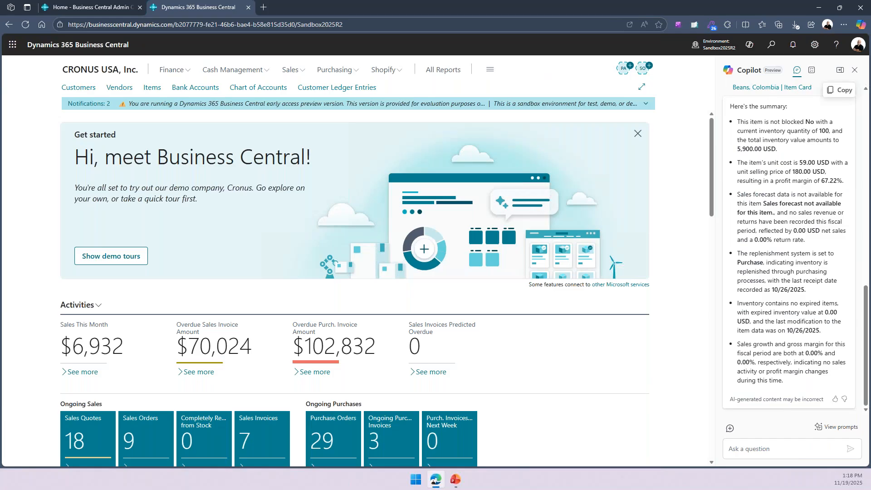
# - Start a new Copilot chat and ask "how do i enter a purchase invoice"
pyautogui.click(750, 45)
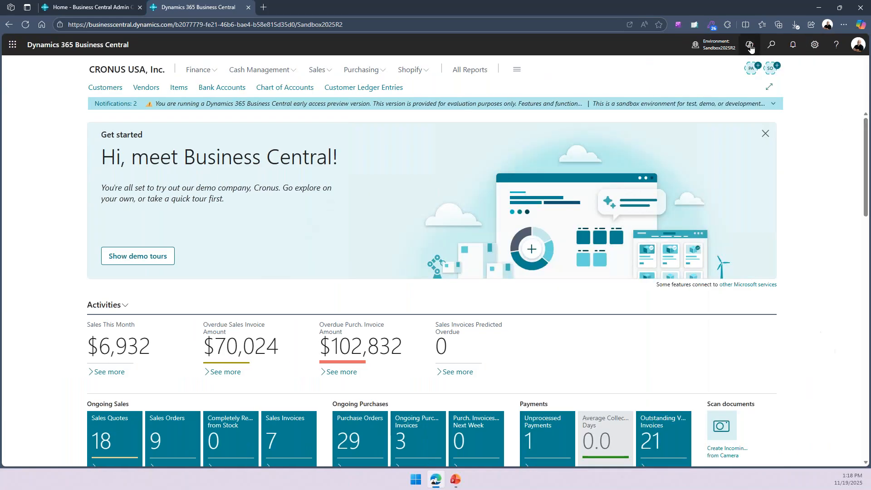
pyautogui.click(750, 45)
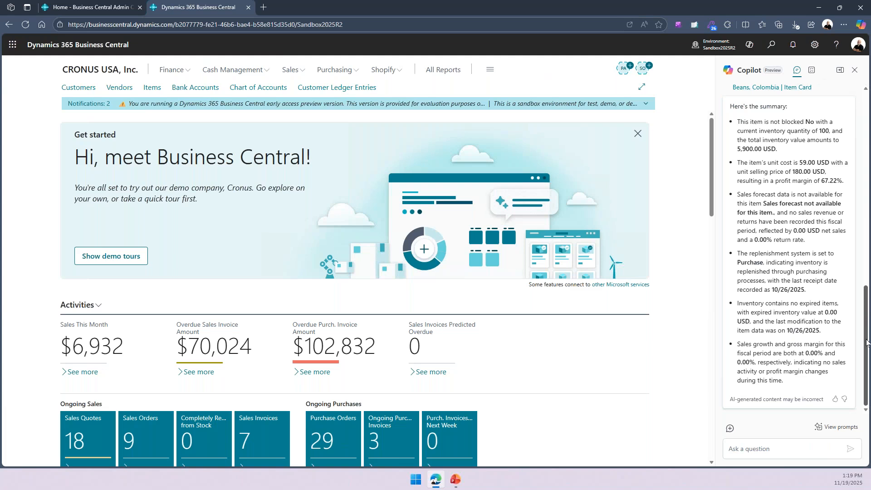
pyautogui.click(786, 449)
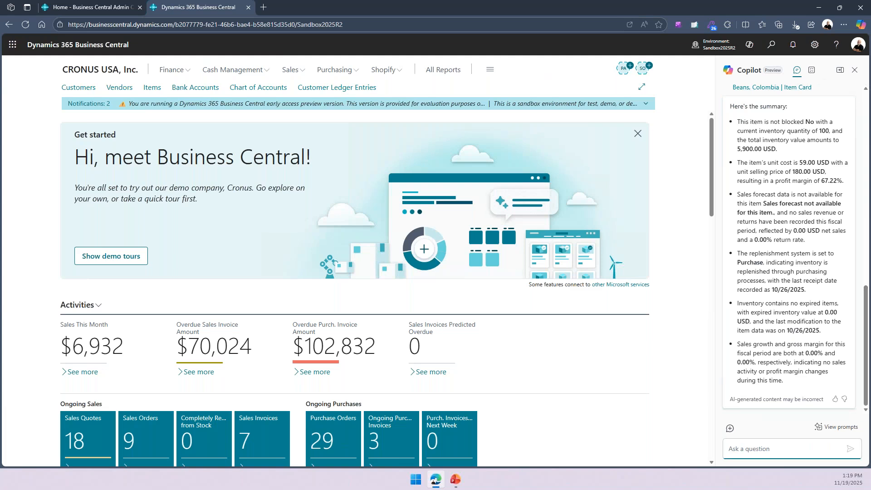
pyautogui.click(729, 430)
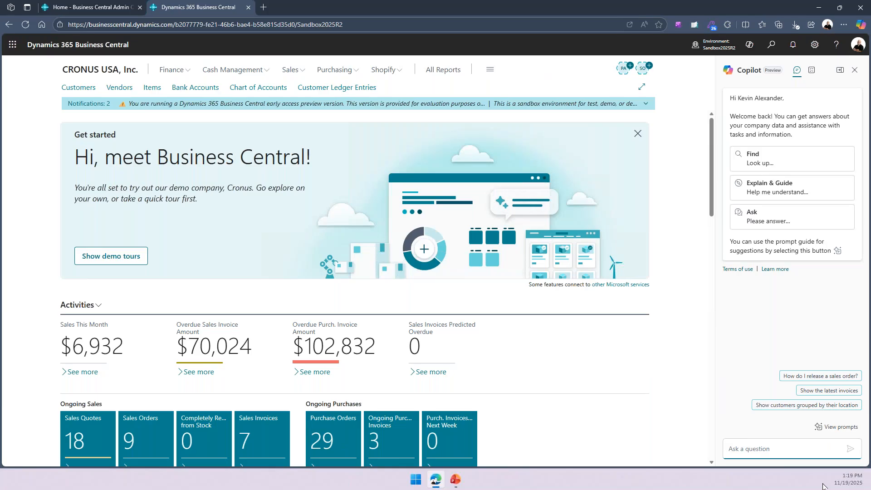
pyautogui.write('how do i enter a purchase invoice')
pyautogui.press('Return')
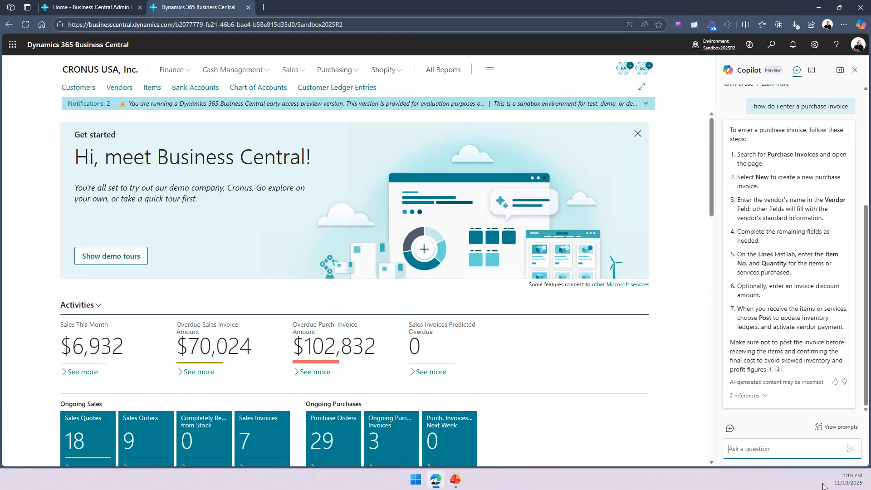
# - Ask Copilot "how do i add a purchase invoice line with an allocation"
pyautogui.write('how')
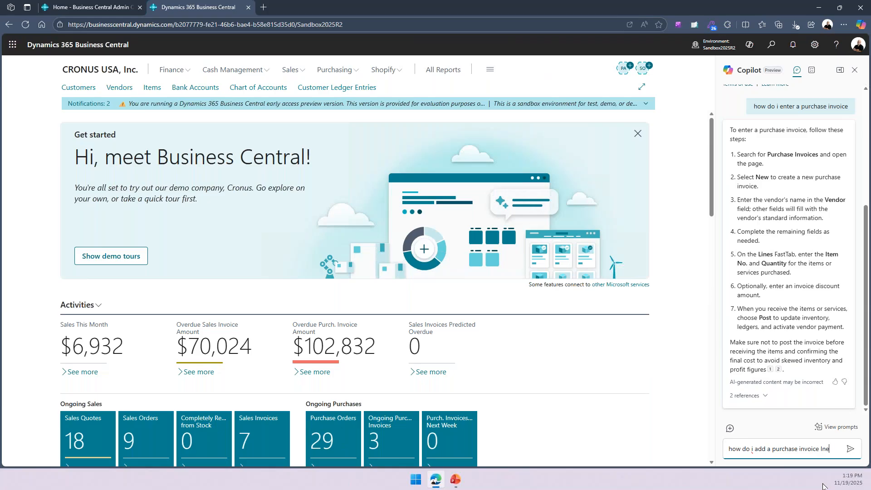
pyautogui.write('ith an allocation')
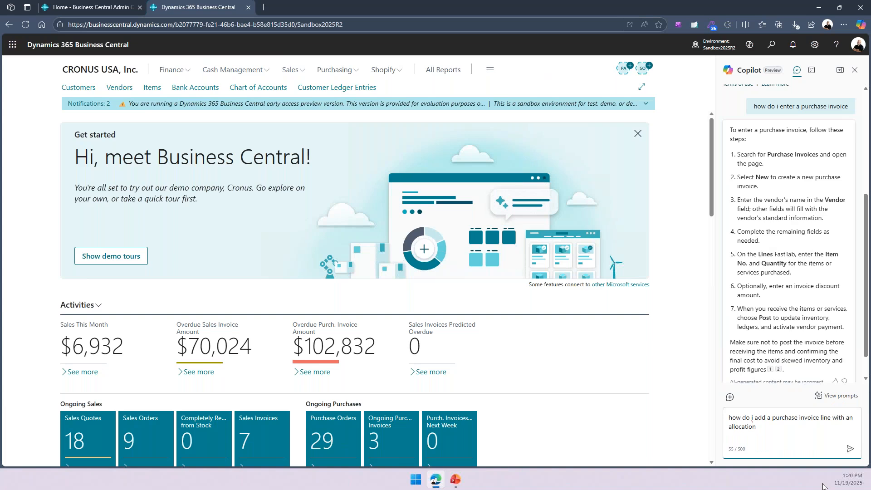
pyautogui.press('Return')
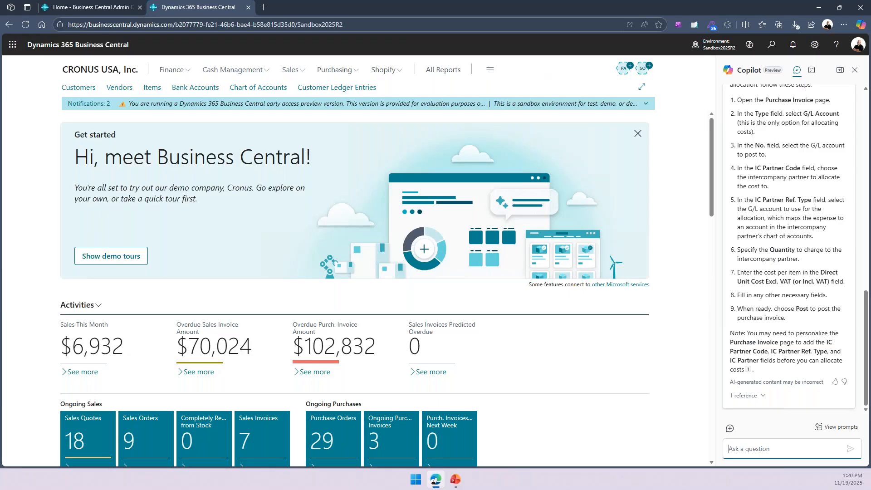
pyautogui.click(730, 428)
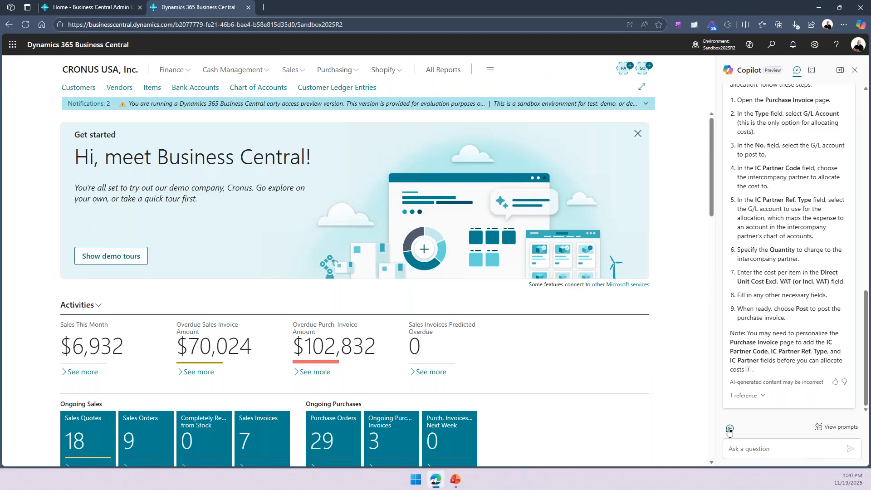
# - Close the Copilot chat pane, open the Customer Ledger Entries list and leave its analysis mode
pyautogui.click(855, 71)
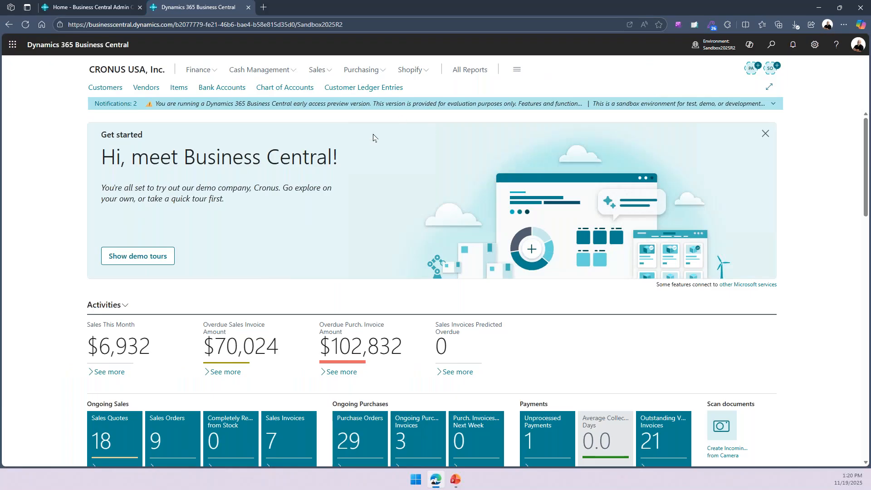
pyautogui.click(368, 89)
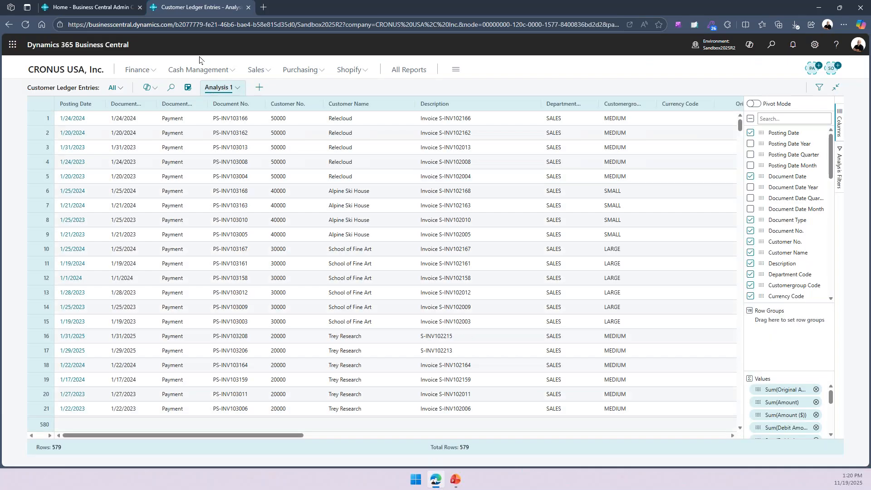
pyautogui.click(188, 88)
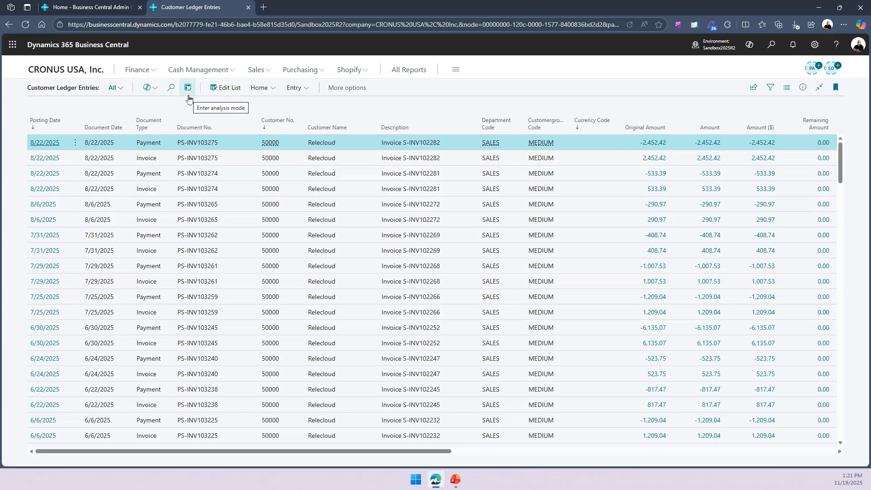
# - Generate a Copilot analysis of the customer ledger entries with the prompt "show me customer, posting date, amount"
pyautogui.click(154, 89)
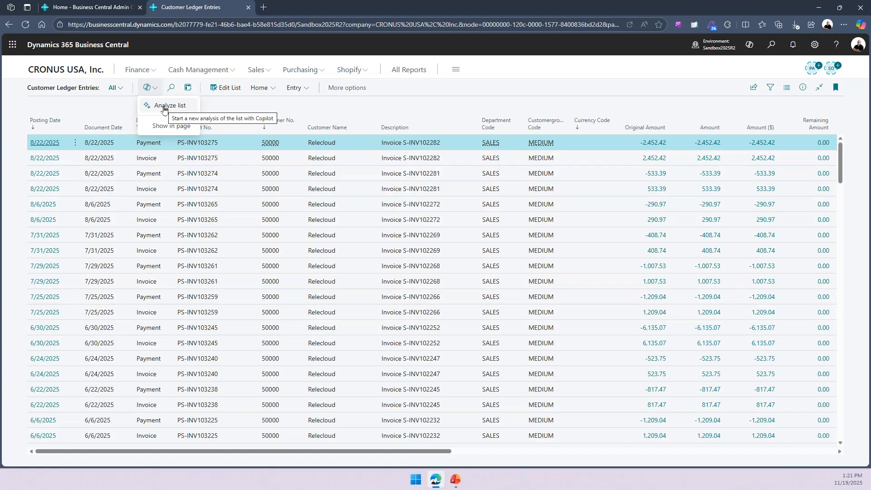
pyautogui.click(164, 106)
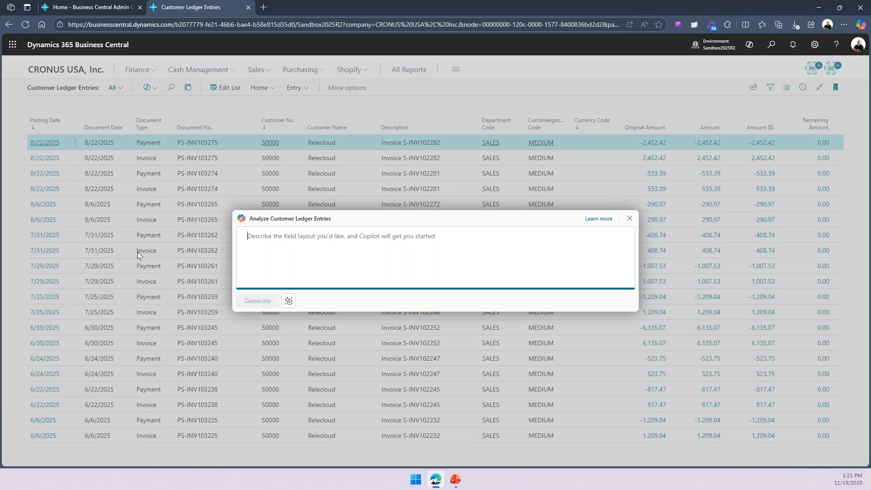
pyautogui.write('show me c')
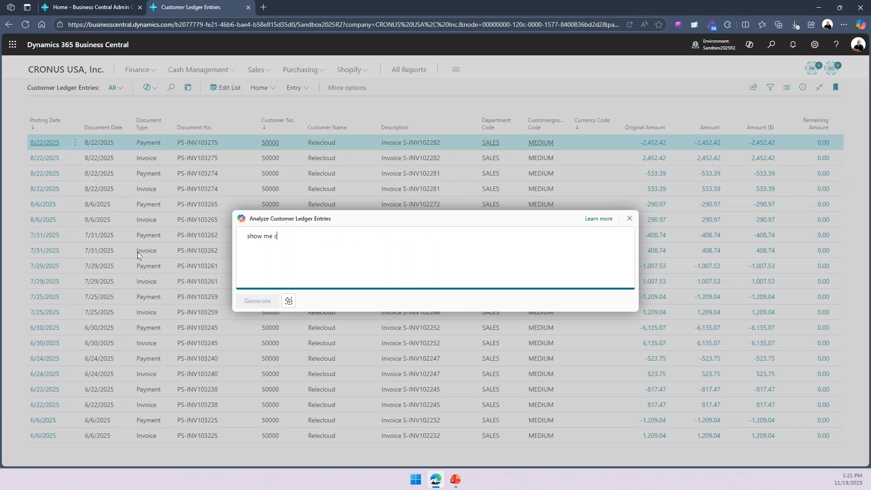
pyautogui.write('ustomer, posting dat')
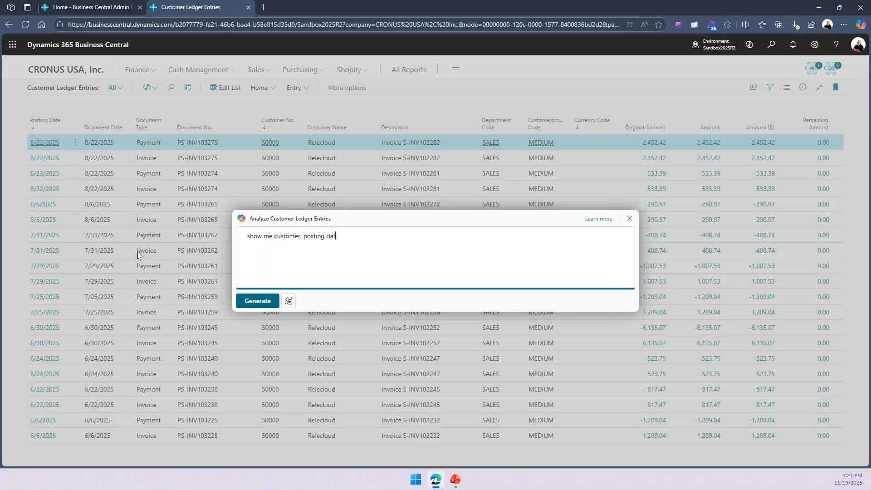
pyautogui.write('e, amount')
pyautogui.click(237, 300)
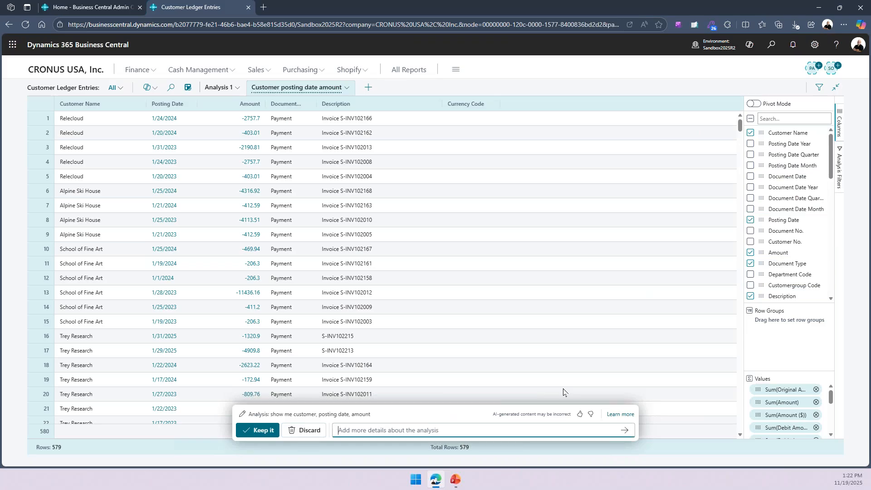
# - Refine the Copilot analysis with the instruction "show only invoices with a posting date >2/29/2024"
pyautogui.write('show only ')
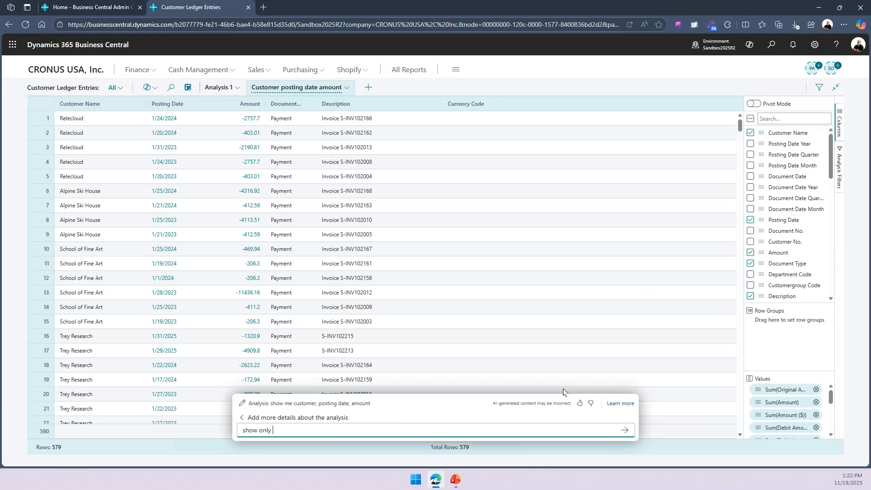
pyautogui.write('invoices with a posting date >2/29/20')
pyautogui.write('24')
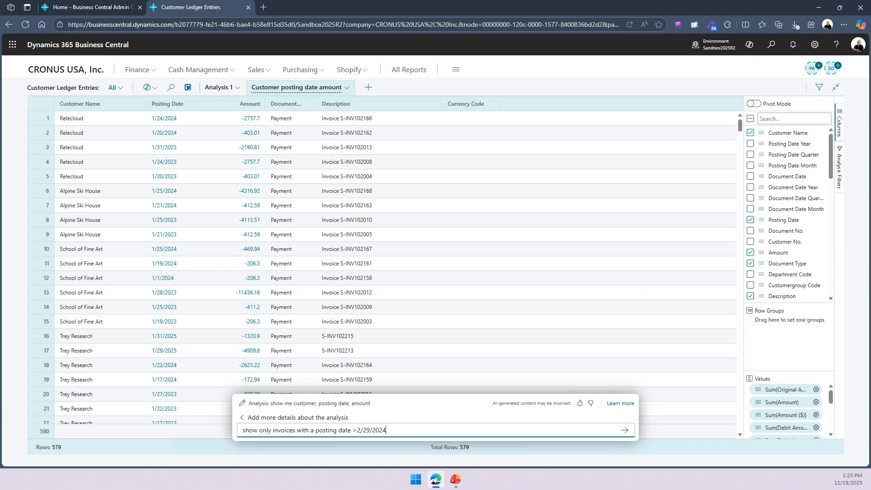
pyautogui.click(625, 429)
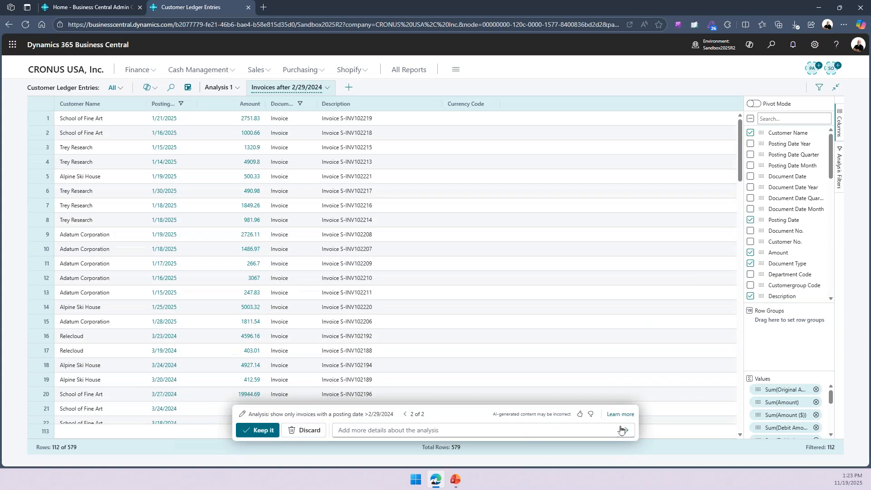
pyautogui.click(483, 431)
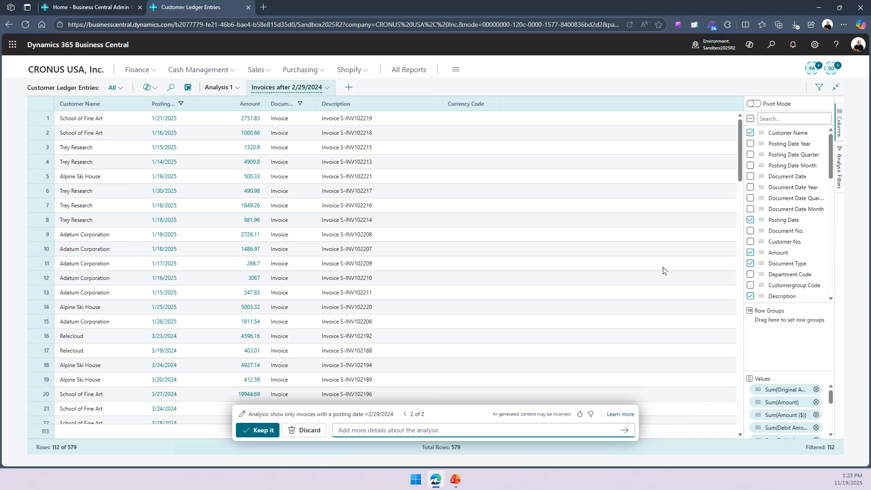
# - Turn on pivot mode for the analysis and group the rows by Document Date Year and Document Date Month
pyautogui.click(758, 105)
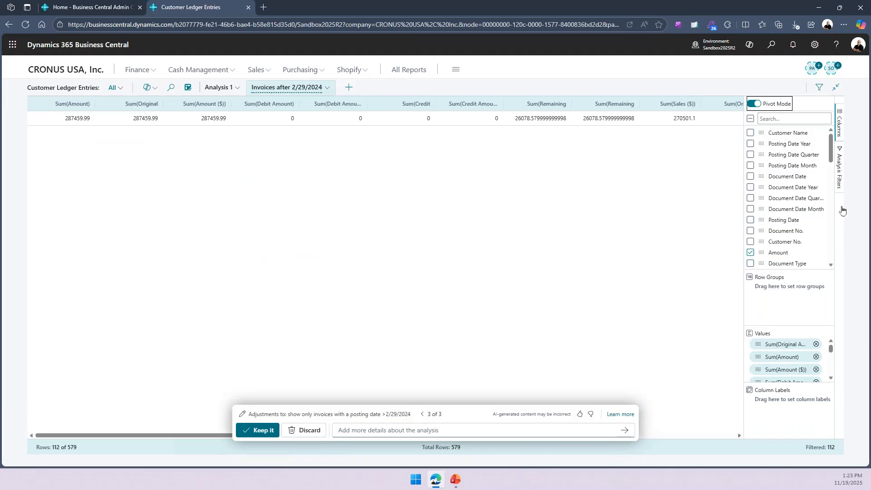
pyautogui.scroll(-1, 792, 221)
pyautogui.scroll(-8, 790, 223)
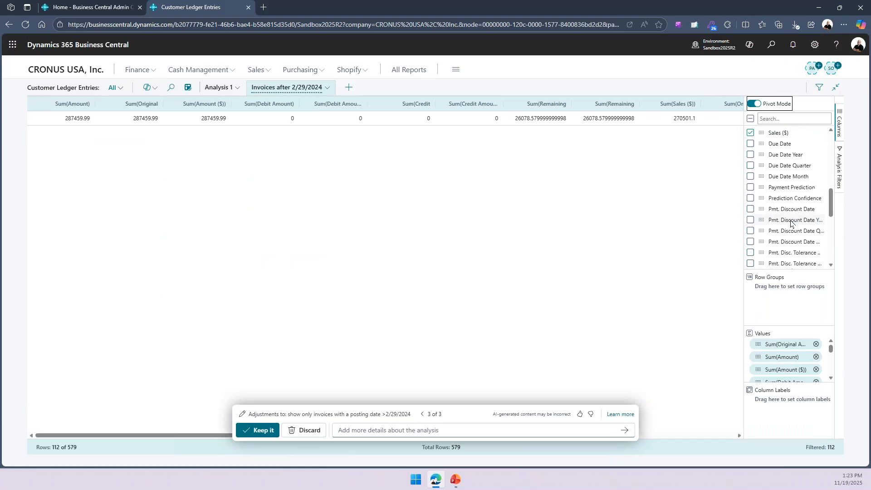
pyautogui.scroll(-8, 791, 223)
pyautogui.scroll(-5, 792, 223)
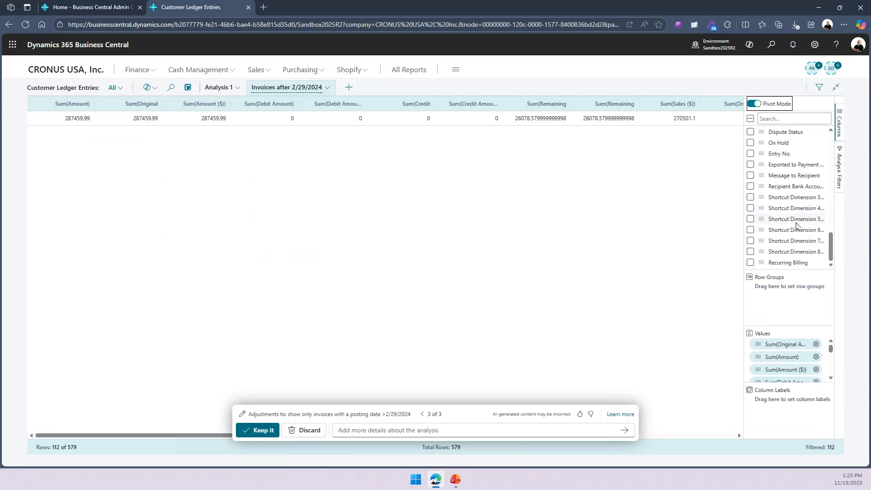
pyautogui.scroll(5, 796, 225)
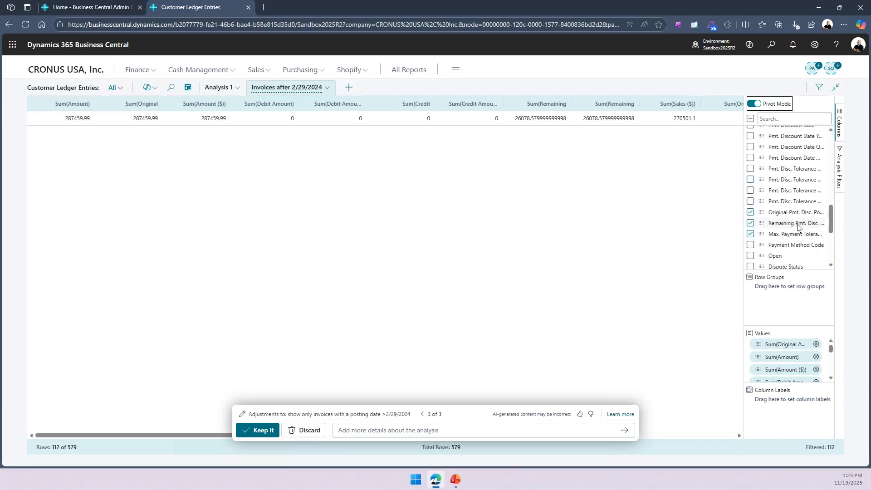
pyautogui.scroll(3, 798, 227)
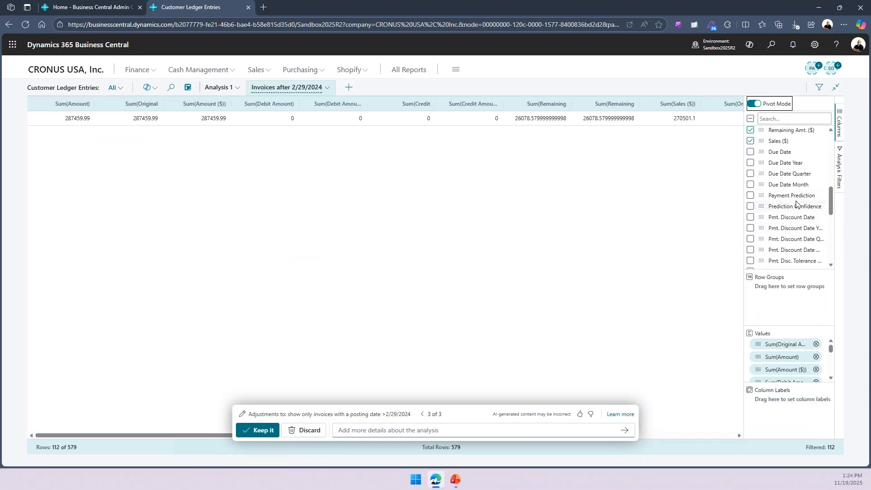
pyautogui.scroll(-3, 795, 220)
pyautogui.scroll(-1, 794, 220)
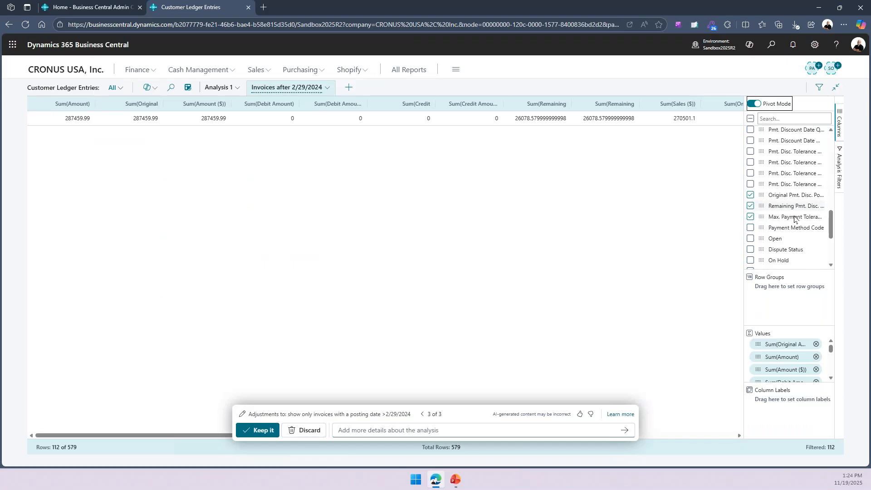
pyautogui.scroll(-3, 795, 220)
pyautogui.scroll(3, 794, 220)
pyautogui.scroll(4, 795, 219)
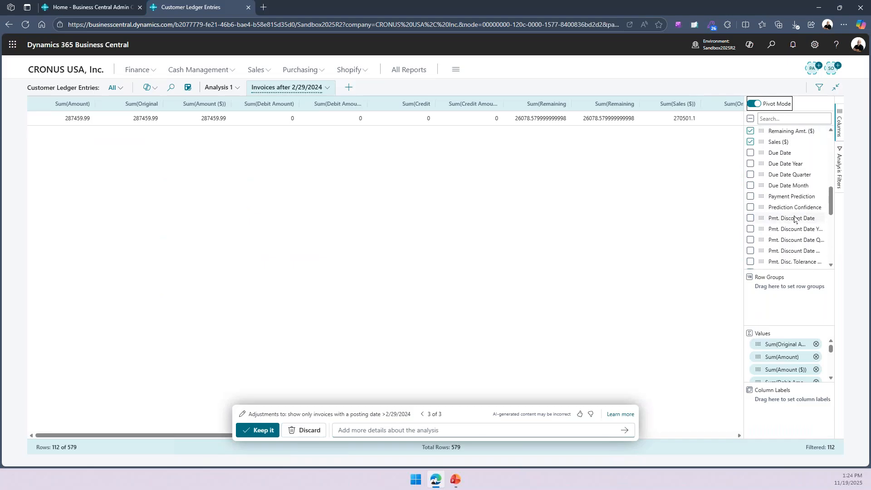
pyautogui.scroll(3, 795, 220)
pyautogui.scroll(3, 794, 220)
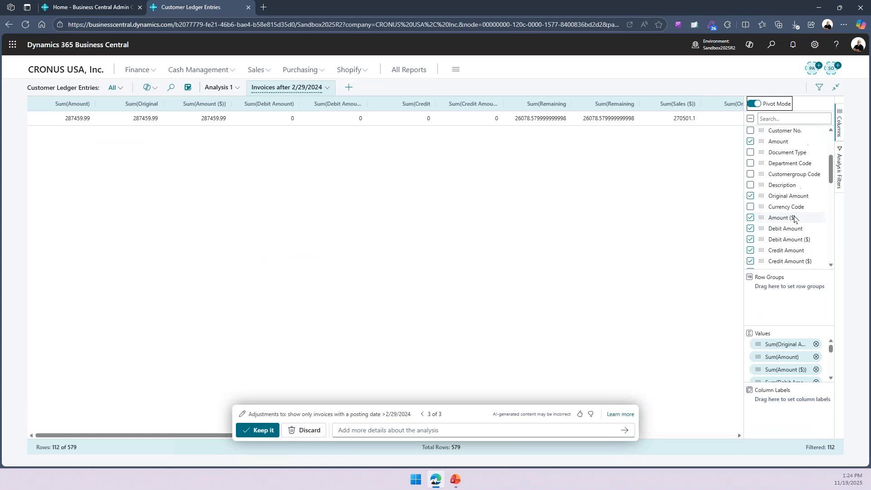
pyautogui.scroll(2, 793, 218)
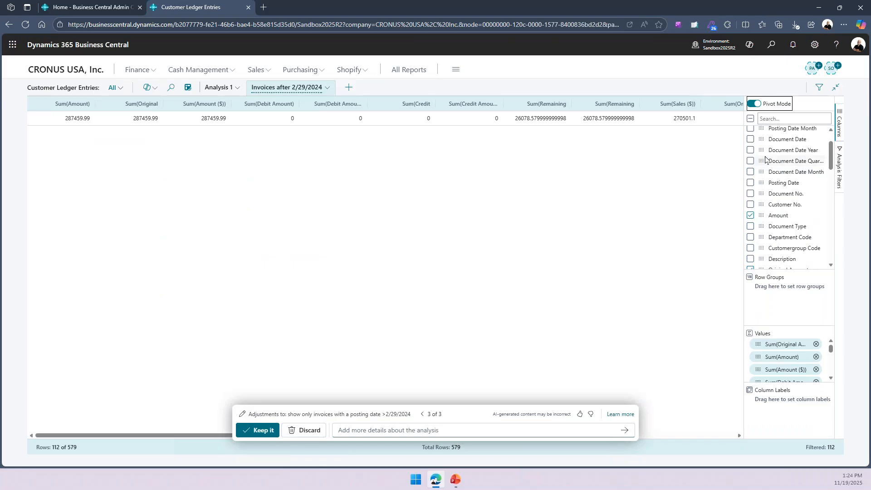
pyautogui.moveTo(763, 152); pyautogui.dragTo(776, 290)
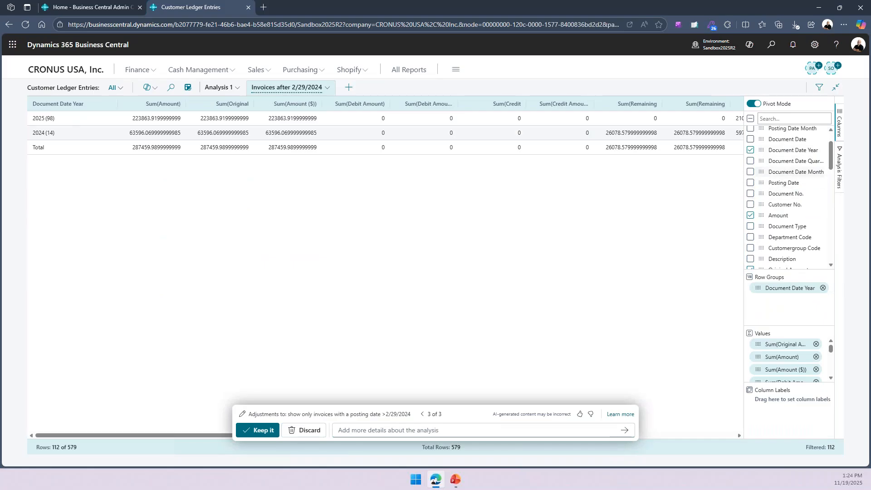
pyautogui.moveTo(761, 171); pyautogui.dragTo(775, 303)
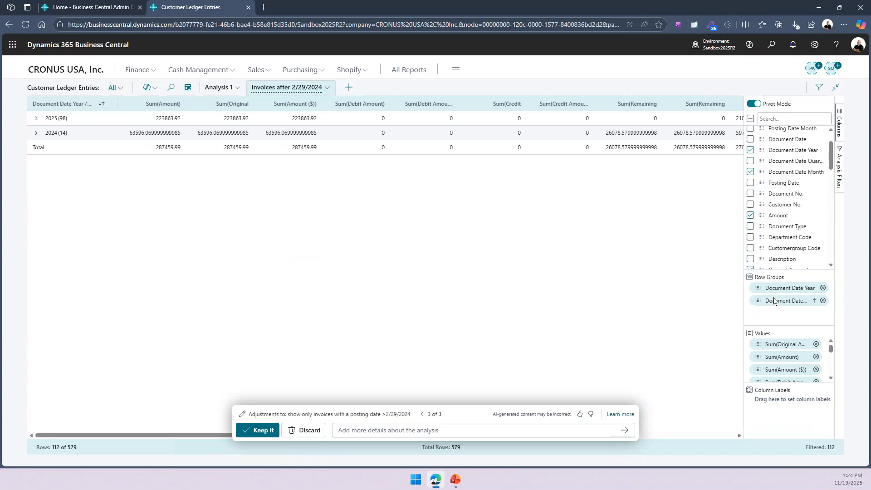
# - Remove all aggregated values from the pivot, add only Amount back as a value, and expand the 2025 row group
pyautogui.scroll(-3, 809, 343)
pyautogui.scroll(-3, 810, 342)
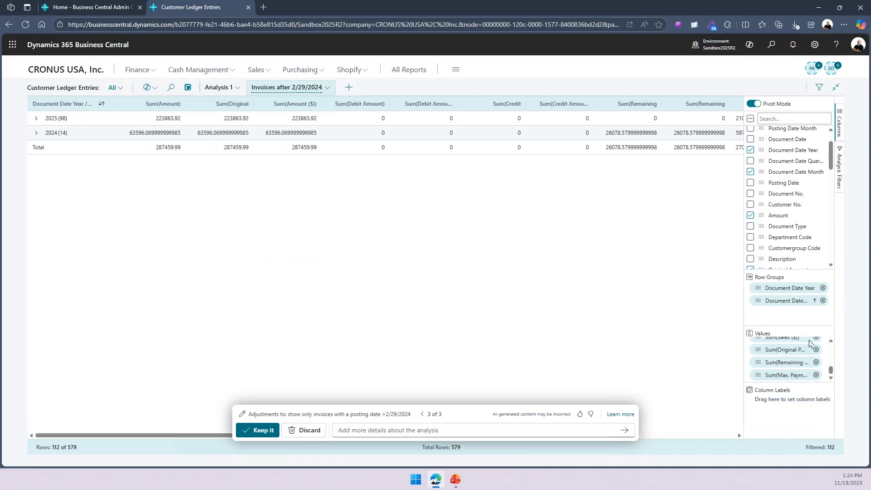
pyautogui.moveTo(831, 373); pyautogui.dragTo(830, 348)
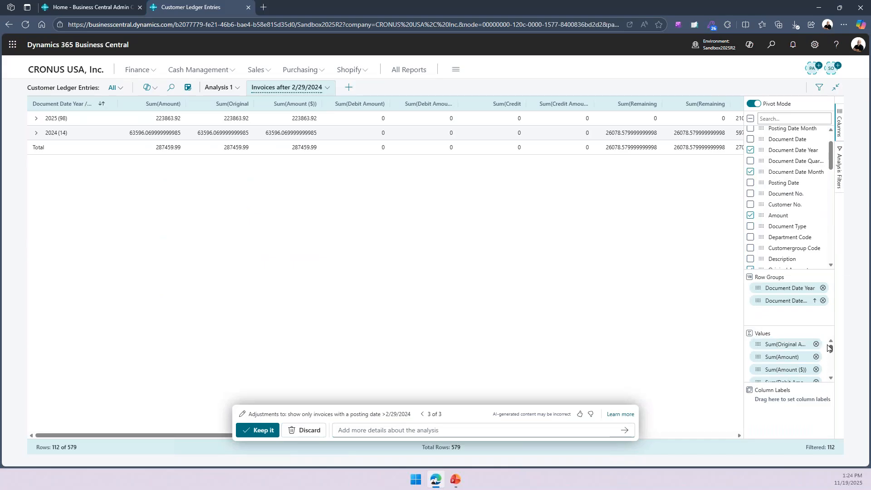
pyautogui.click(818, 345)
pyautogui.click(818, 344)
pyautogui.click(818, 345)
pyautogui.click(818, 345)
pyautogui.click(817, 345)
pyautogui.click(817, 344)
pyautogui.click(818, 345)
pyautogui.click(818, 345)
pyautogui.click(817, 345)
pyautogui.click(818, 345)
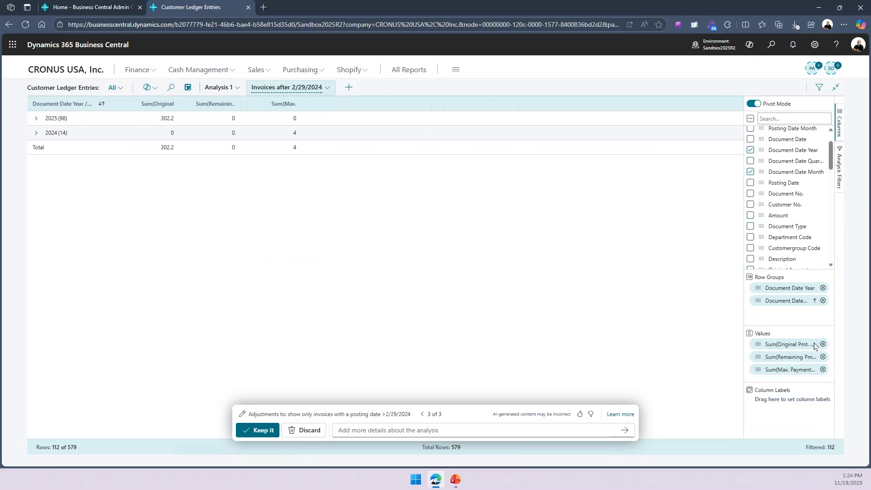
pyautogui.click(823, 345)
pyautogui.click(824, 345)
pyautogui.click(823, 345)
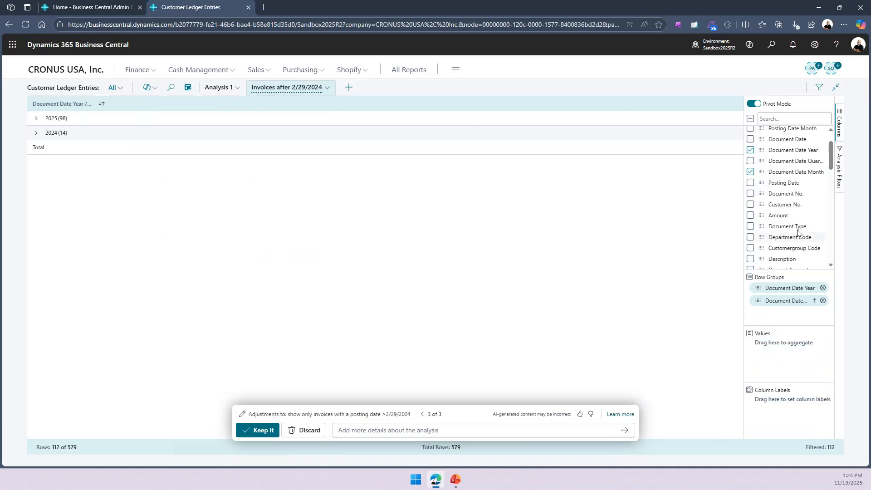
pyautogui.click(751, 216)
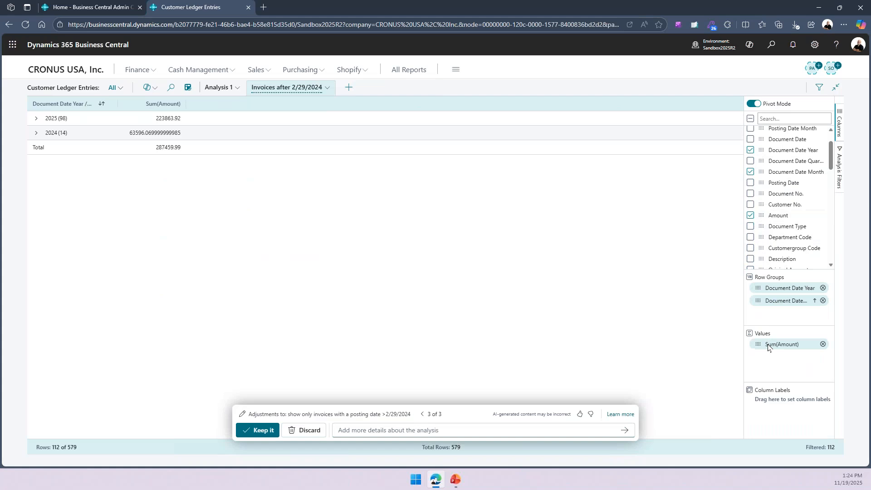
pyautogui.click(36, 120)
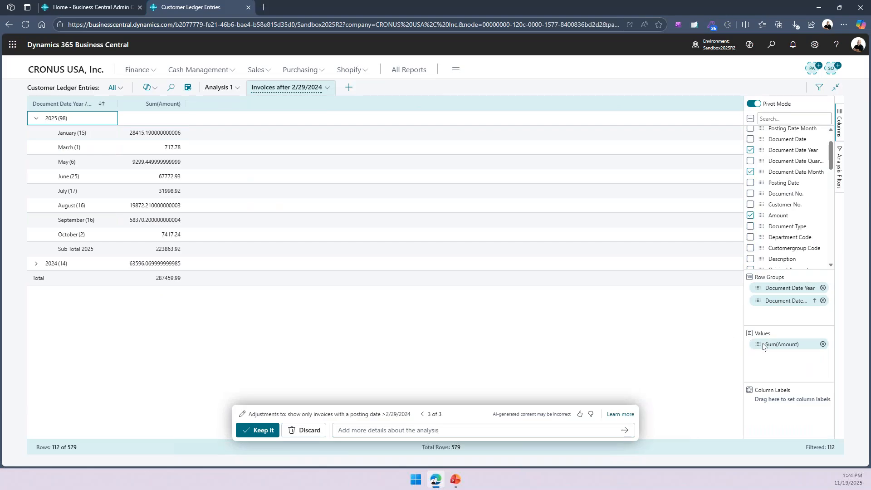
# - Move Document Date Year and Document Date Month from row groups to column labels and expand the 2024 and 2025 columns
pyautogui.moveTo(758, 288); pyautogui.dragTo(756, 408)
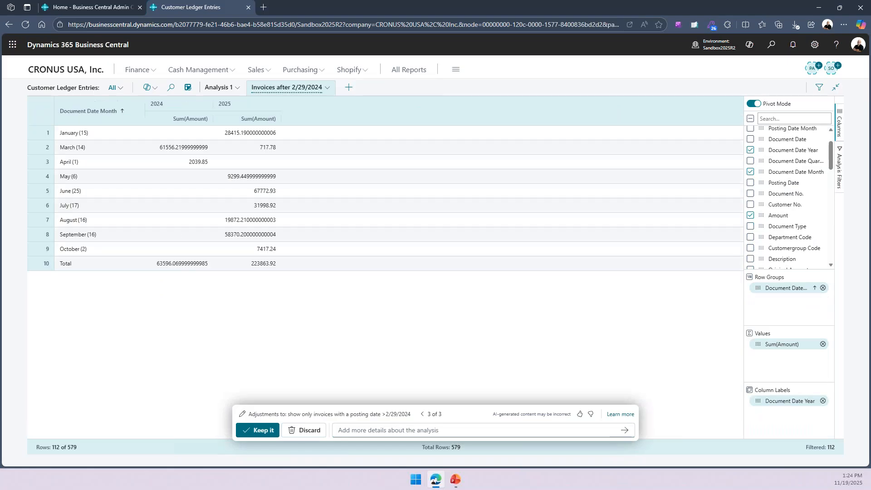
pyautogui.moveTo(780, 287); pyautogui.dragTo(780, 420)
pyautogui.click(77, 103)
pyautogui.click(214, 104)
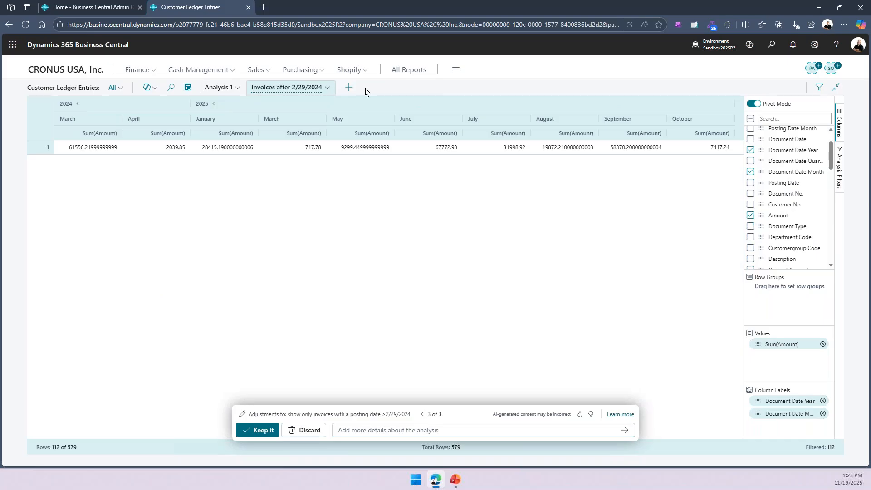
# - Duplicate the "Invoices after 2/29/2024" analysis and review the related tables that can supply additional columns for the copy
pyautogui.click(331, 88)
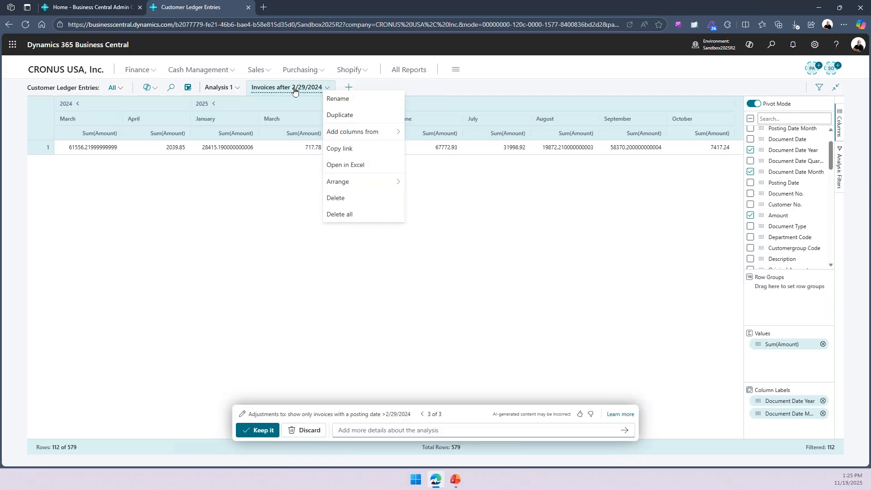
pyautogui.click(341, 114)
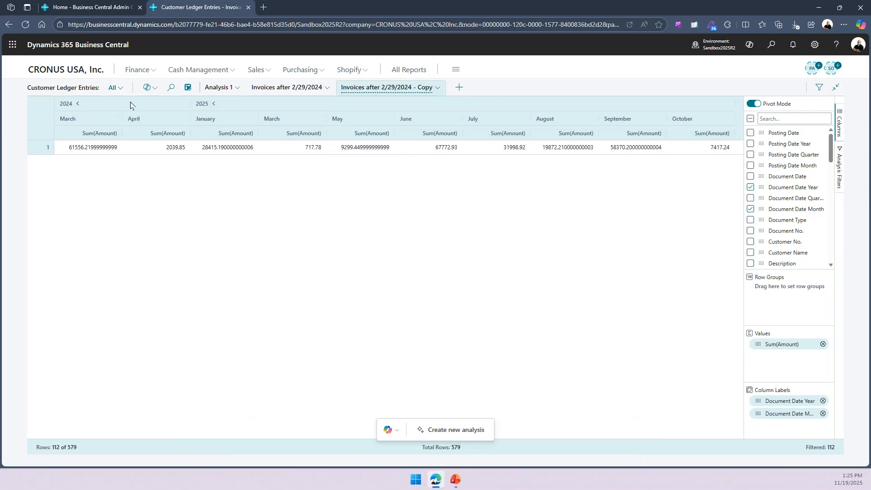
pyautogui.click(439, 87)
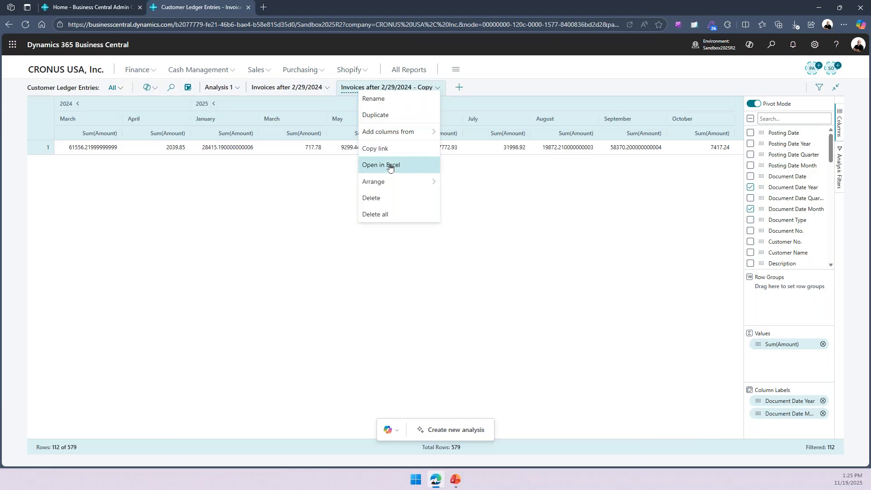
pyautogui.moveTo(408, 132)
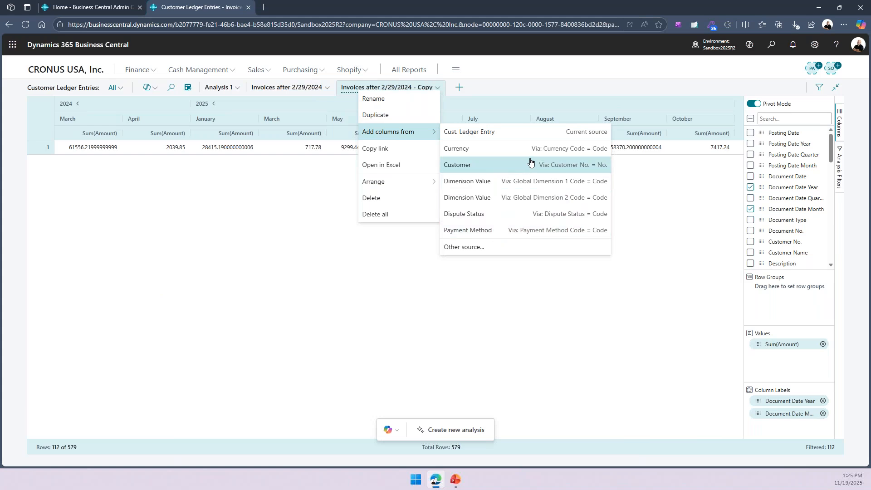
pyautogui.click(526, 64)
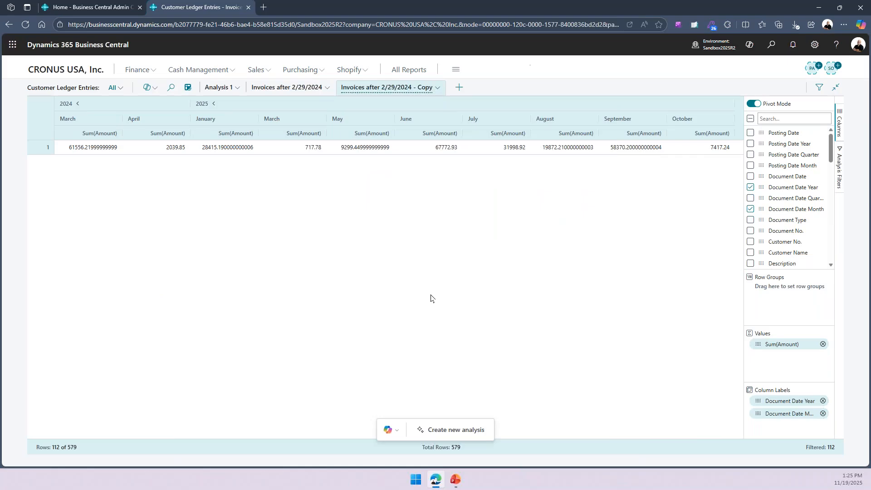
# - Return to the home page, search for "bank rec", and open CHECKING statement 24 from the Bank Account Reconciliations list
pyautogui.click(83, 69)
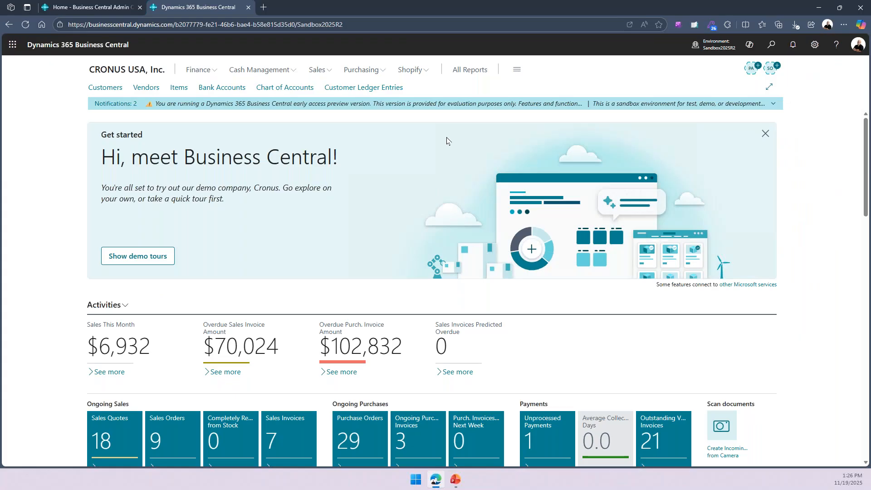
pyautogui.click(771, 46)
pyautogui.write('bank rec')
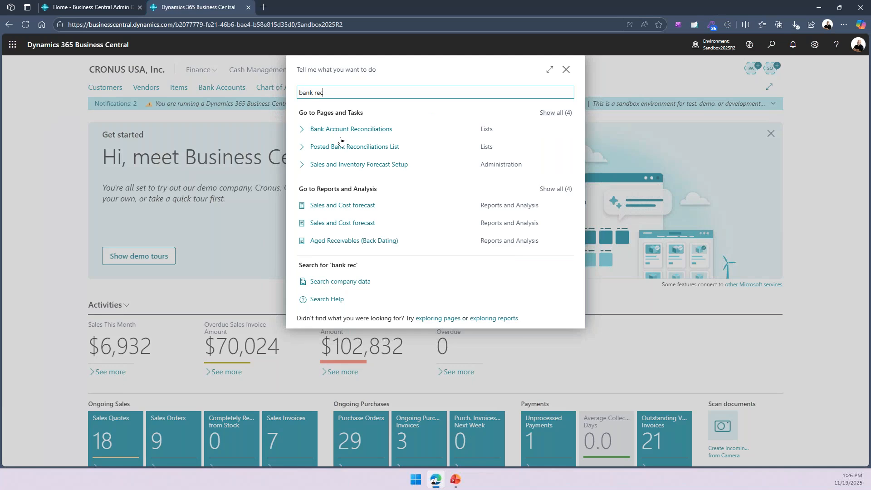
pyautogui.click(356, 130)
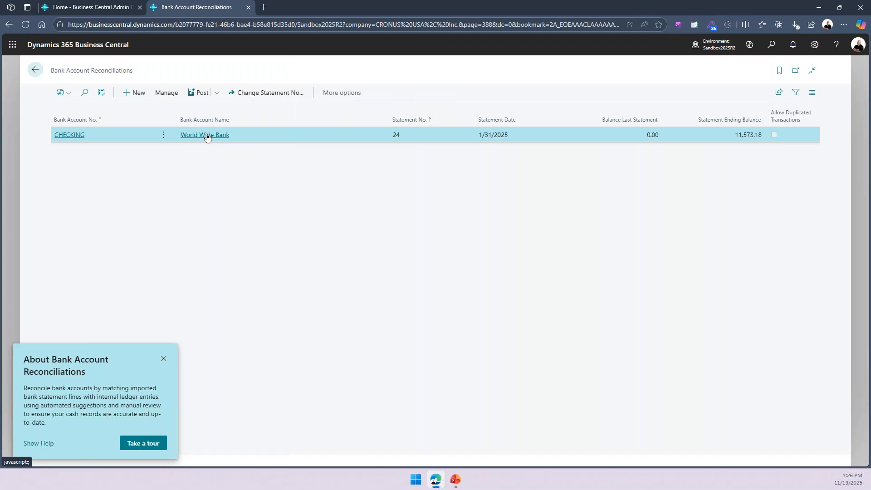
pyautogui.click(204, 135)
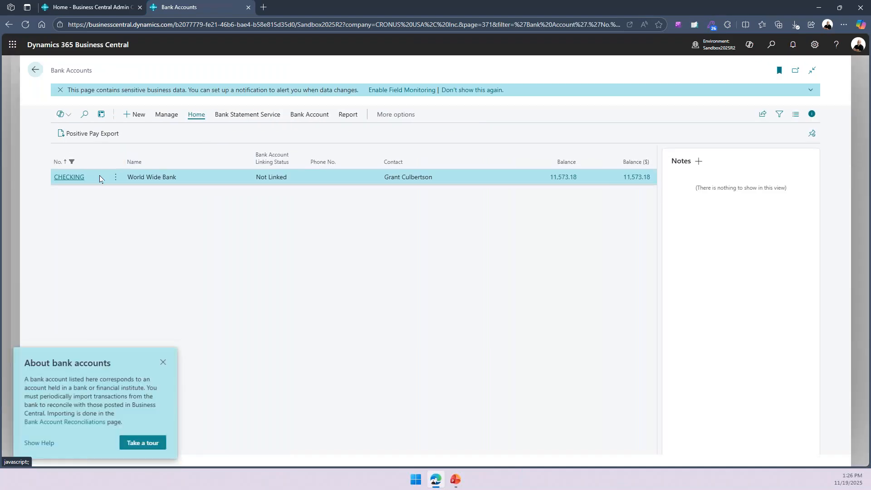
pyautogui.click(35, 69)
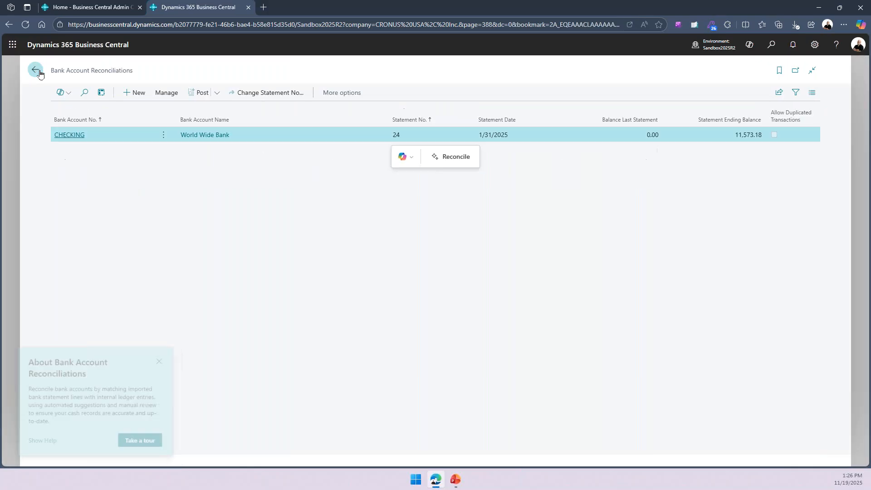
pyautogui.click(68, 135)
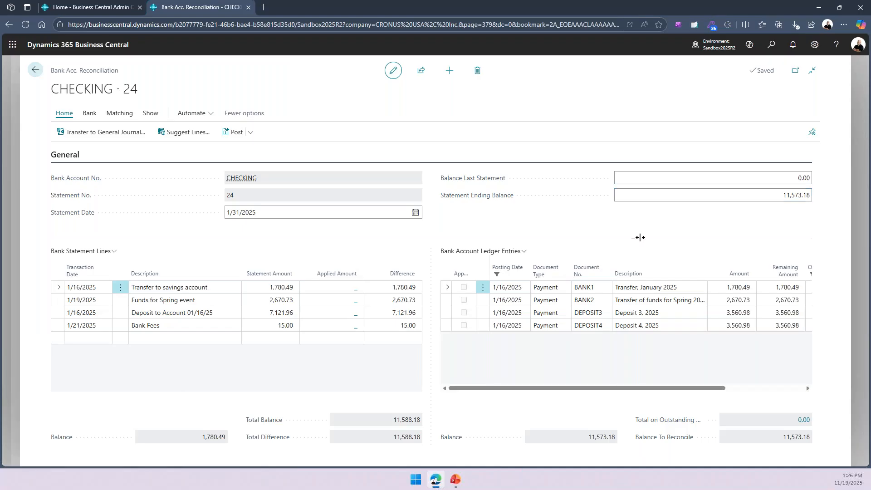
pyautogui.click(330, 329)
pyautogui.click(330, 329)
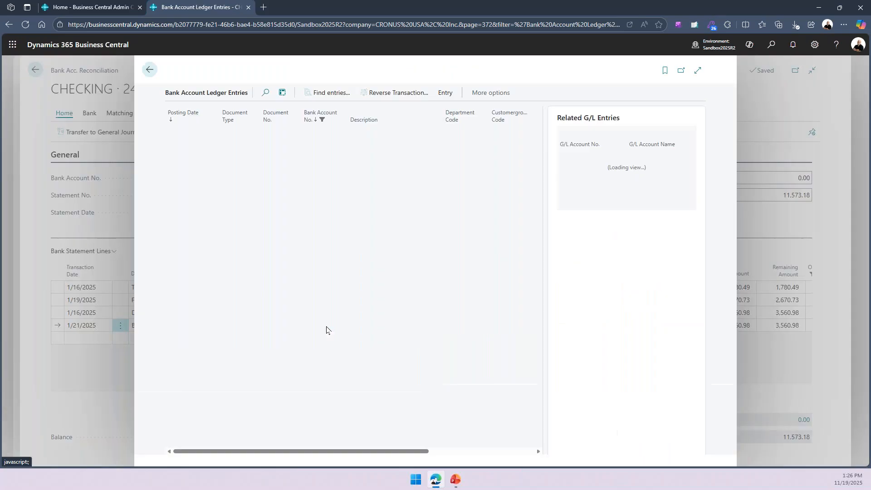
pyautogui.click(150, 69)
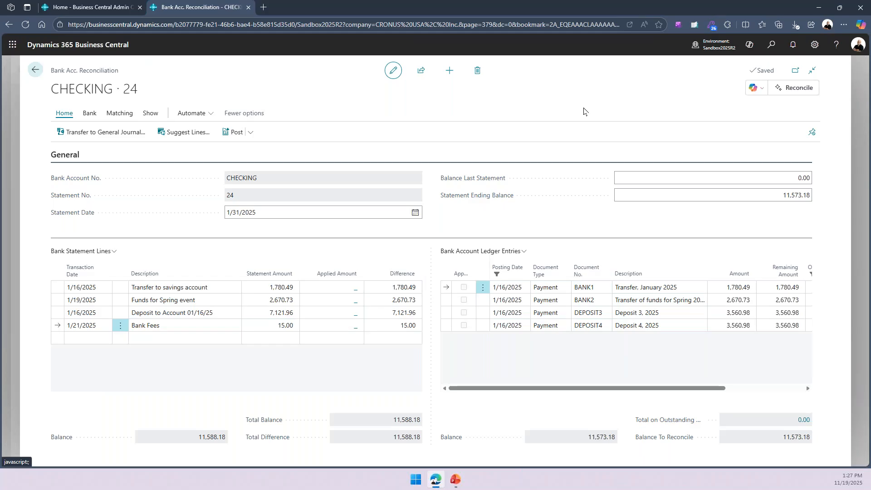
# - Reconcile CHECKING statement 24 with Copilot and keep the match proposals
pyautogui.click(766, 92)
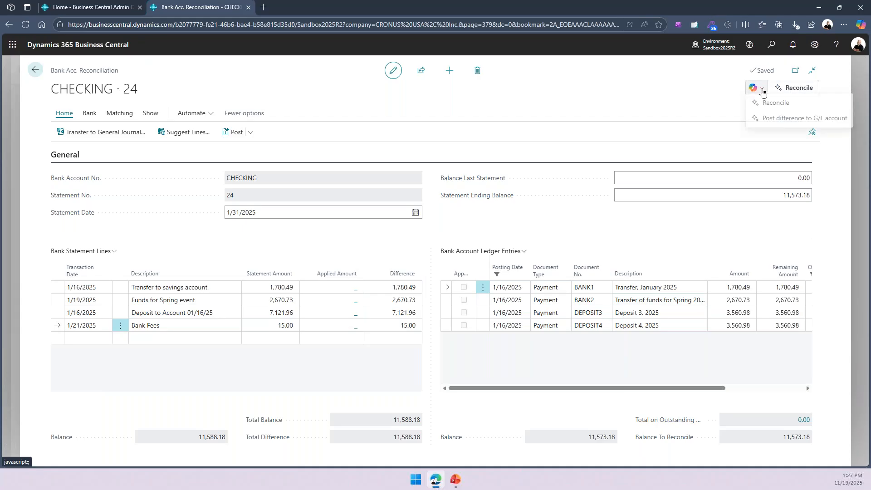
pyautogui.click(793, 105)
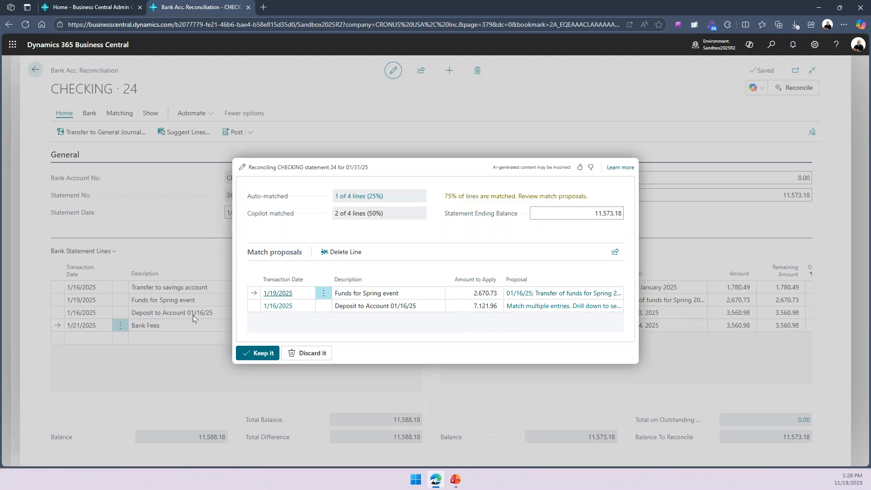
pyautogui.click(261, 355)
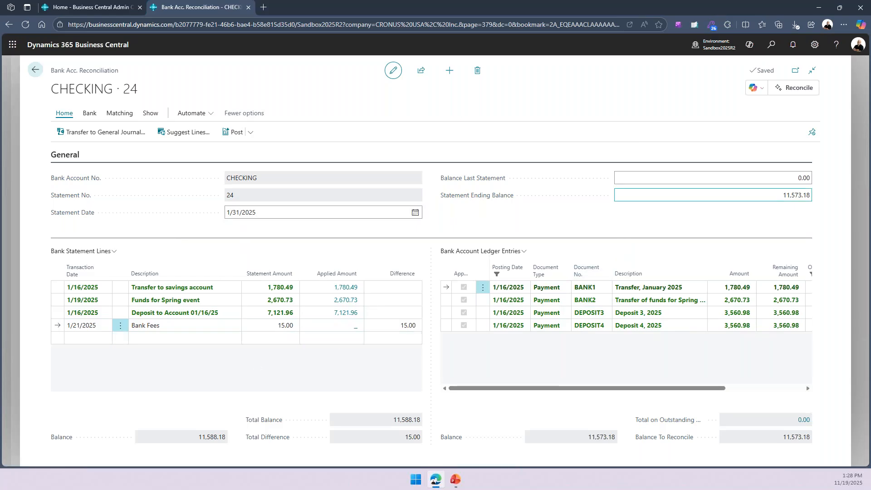
# - Have Copilot propose a G/L account for posting the Bank Fees difference and review the match proposal
pyautogui.click(762, 91)
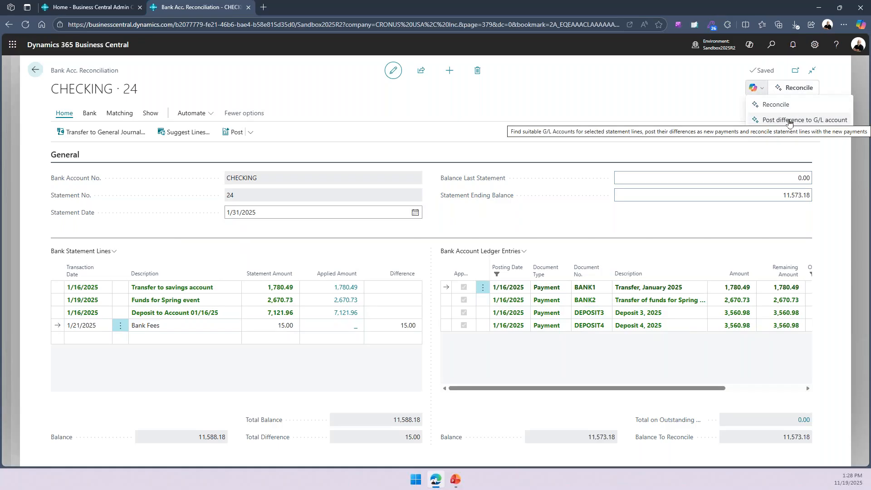
pyautogui.click(792, 120)
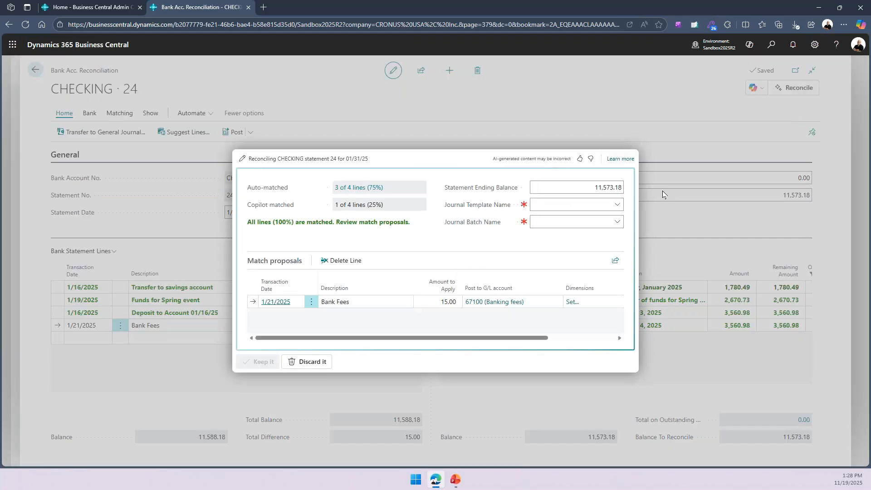
pyautogui.moveTo(439, 343); pyautogui.dragTo(401, 342)
pyautogui.moveTo(326, 338); pyautogui.dragTo(395, 340)
# - Add the DEPARTMENT dimension with the value ADM to the Bank Fees proposal, and discard the proposal
pyautogui.click(477, 303)
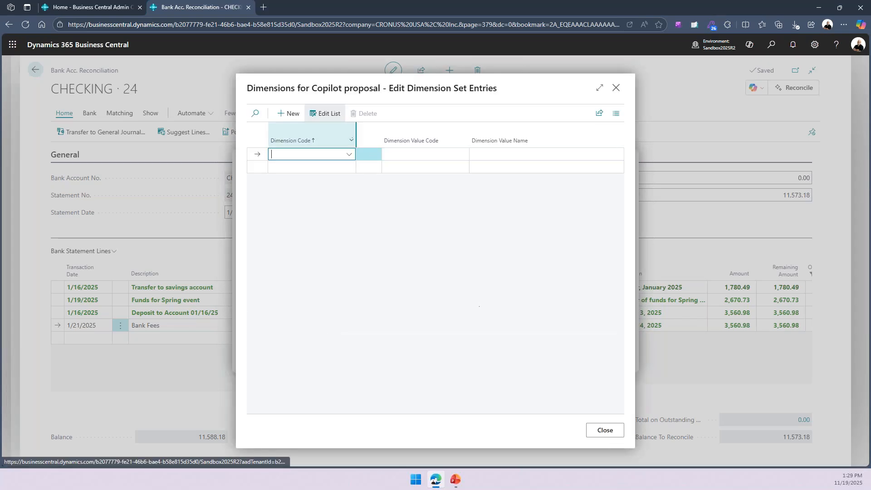
pyautogui.click(349, 154)
pyautogui.scroll(-1, 372, 235)
pyautogui.click(342, 210)
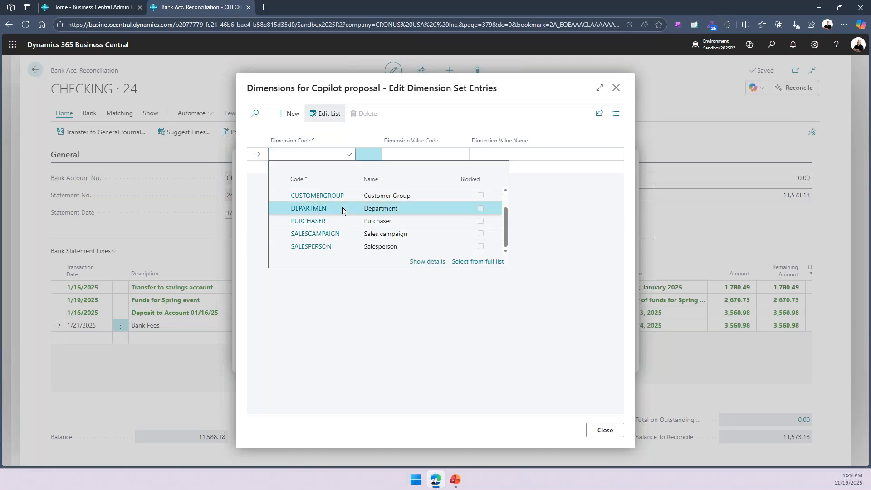
pyautogui.press('Tab')
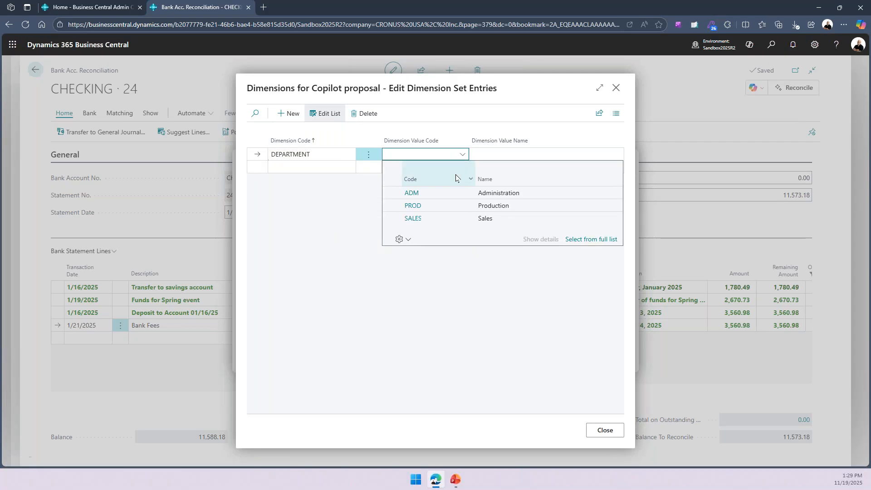
pyautogui.click(432, 193)
pyautogui.click(608, 428)
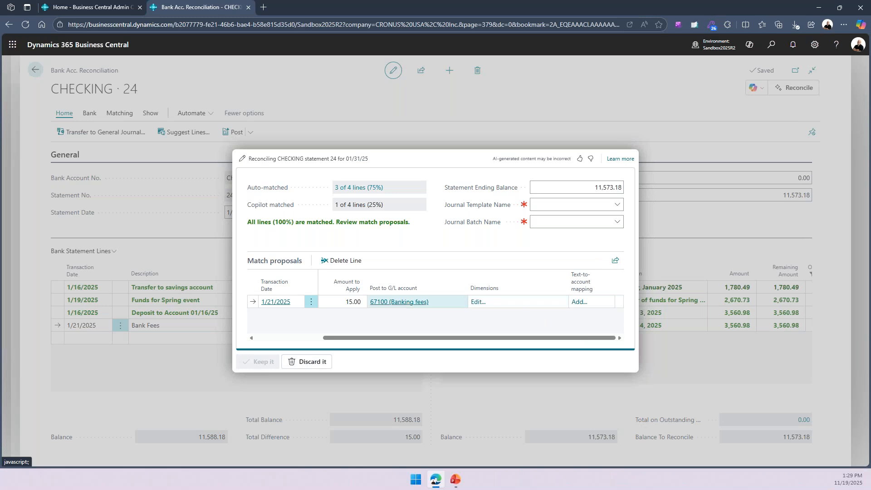
pyautogui.click(303, 362)
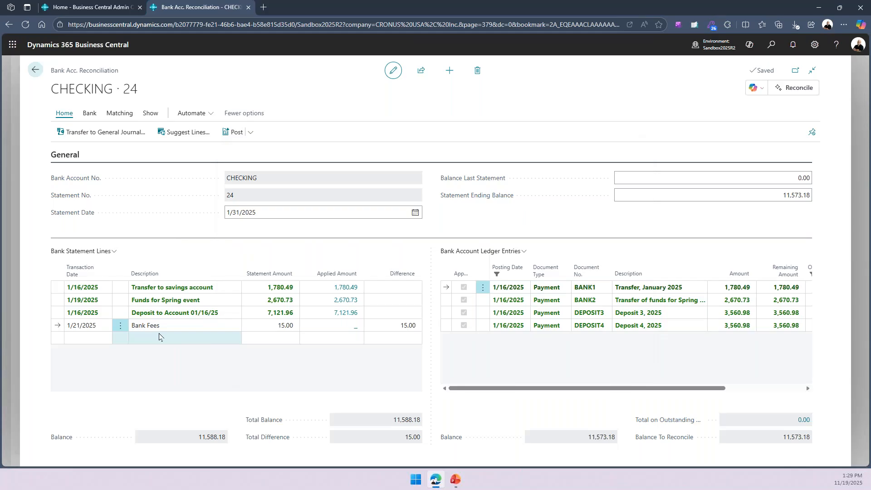
# - Review the Copilot options on the reconciliation, return to the home page, and look at the Payables Agent's summary
pyautogui.click(760, 90)
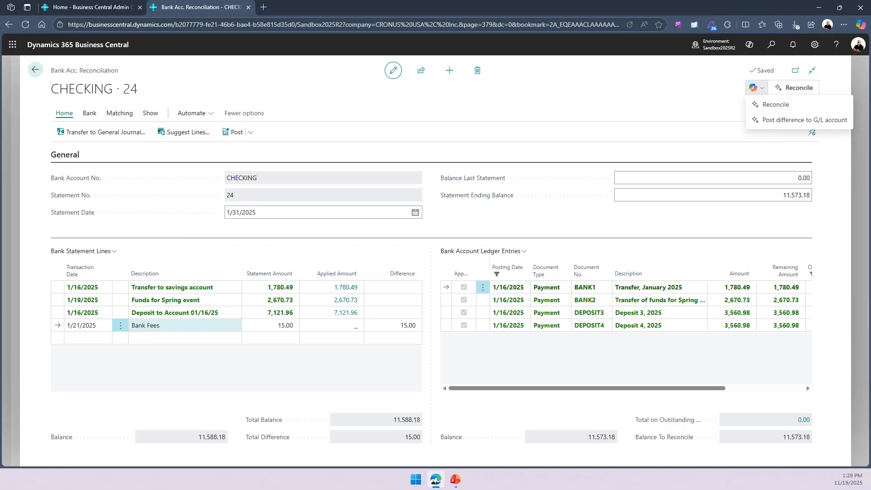
pyautogui.click(35, 70)
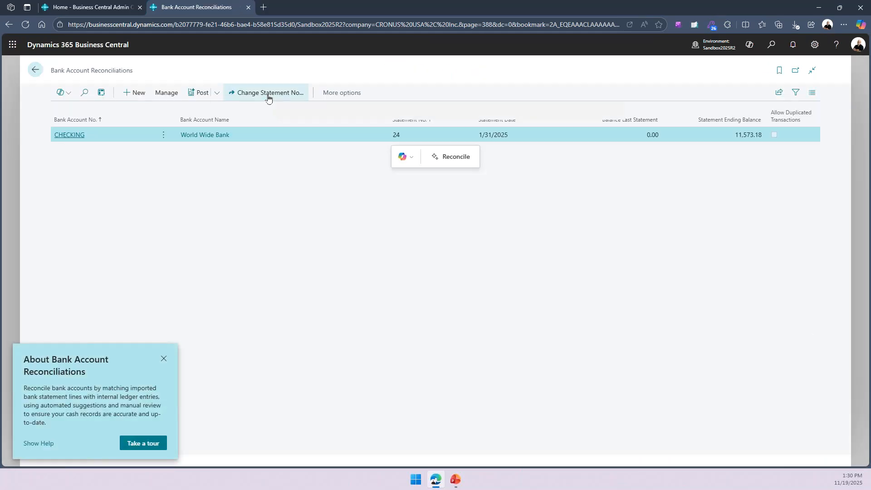
pyautogui.click(32, 71)
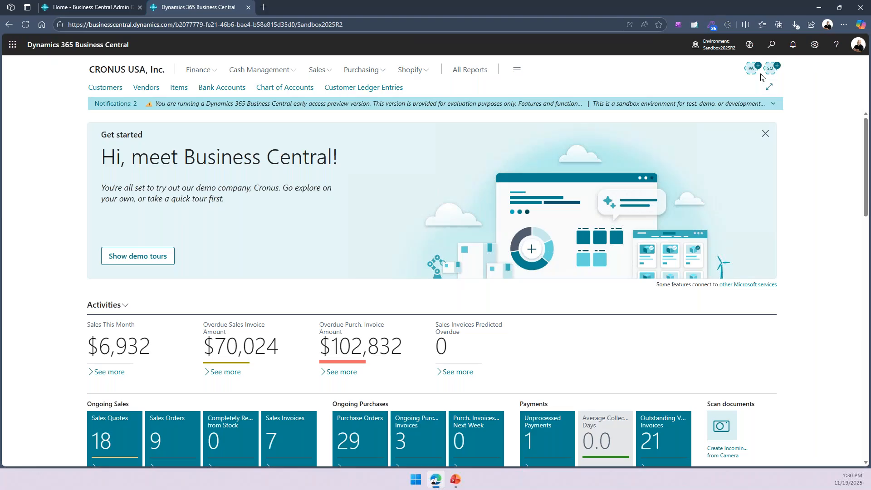
pyautogui.moveTo(748, 76)
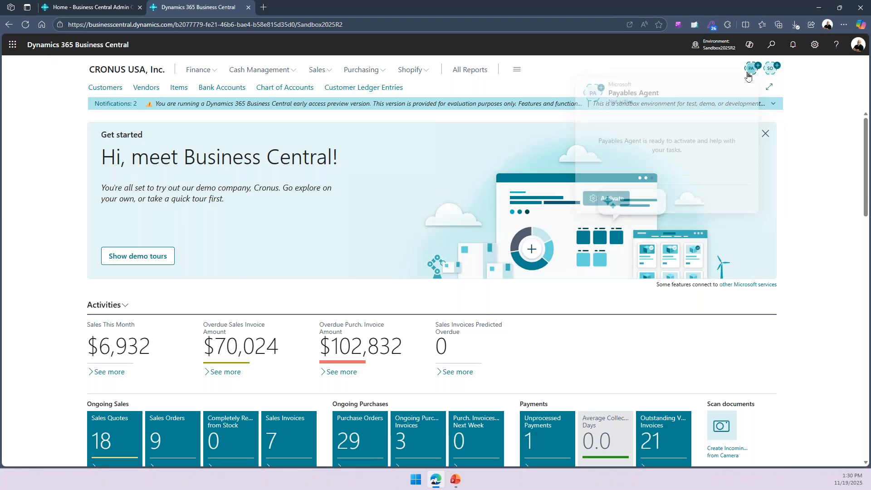
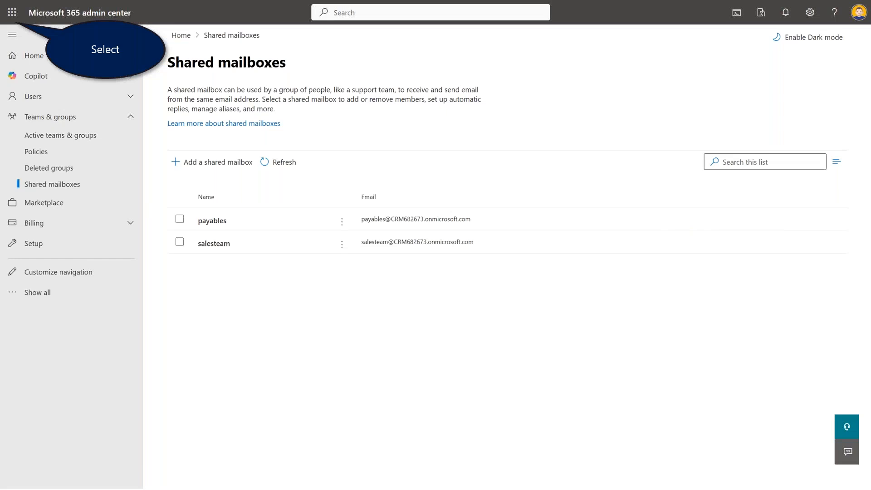
# - Switch from the Microsoft 365 admin center to Business Central, and start activating the Payables Agent with the Payables email account
pyautogui.click(12, 12)
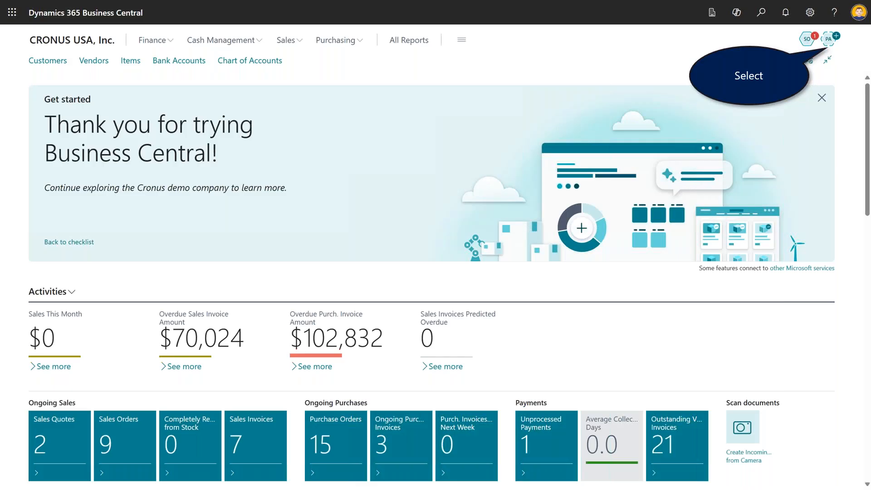
pyautogui.click(828, 40)
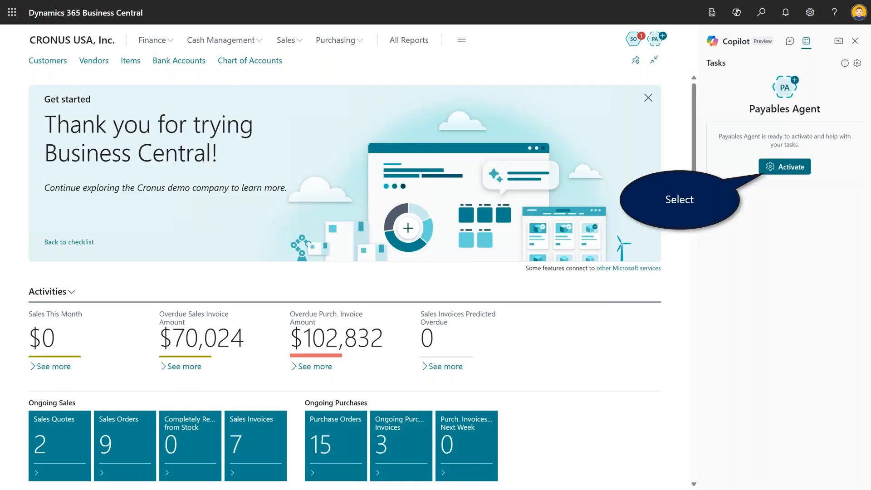
pyautogui.click(785, 166)
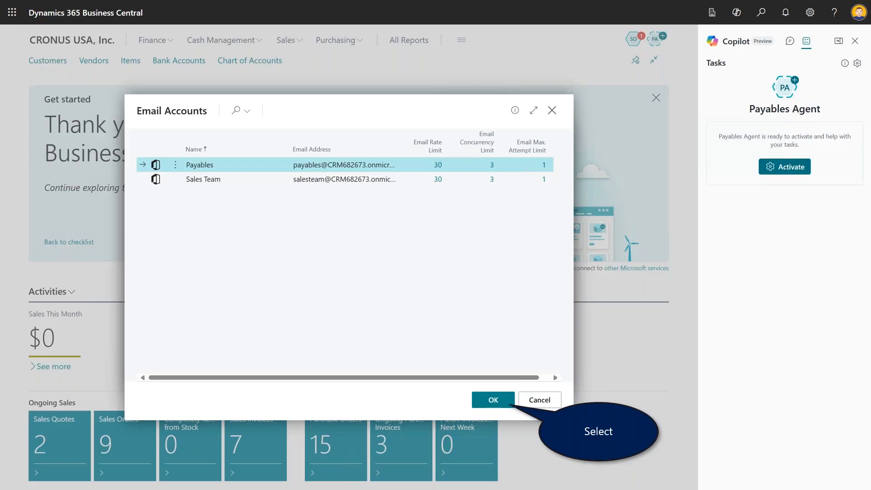
pyautogui.click(494, 400)
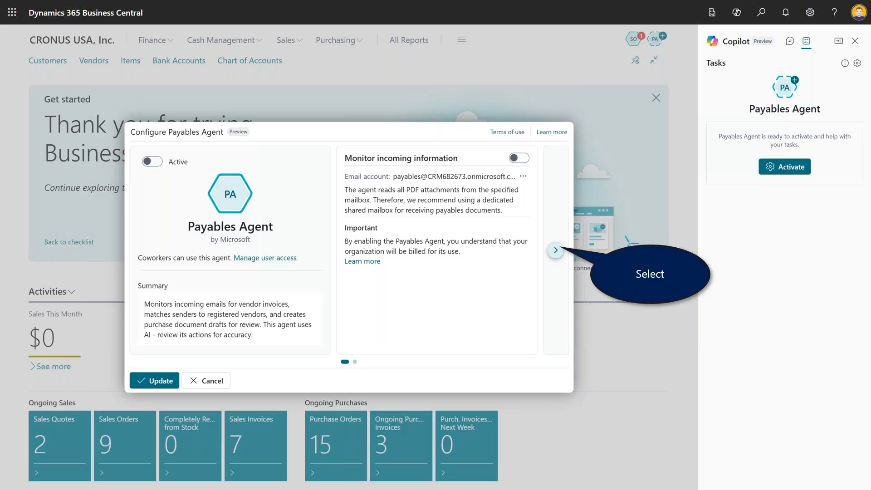
# - Start the sample invoice guide from the Payables Agent configuration and advance to the choice of how to get the invoices
pyautogui.click(555, 250)
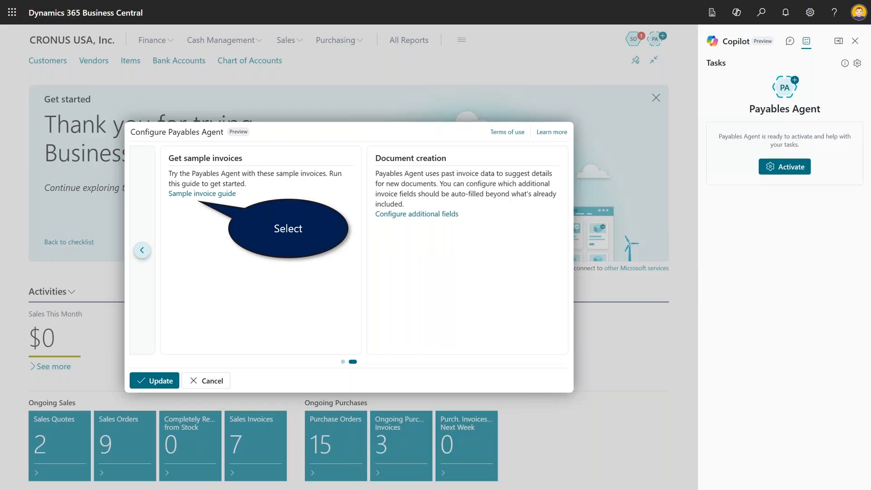
pyautogui.click(202, 193)
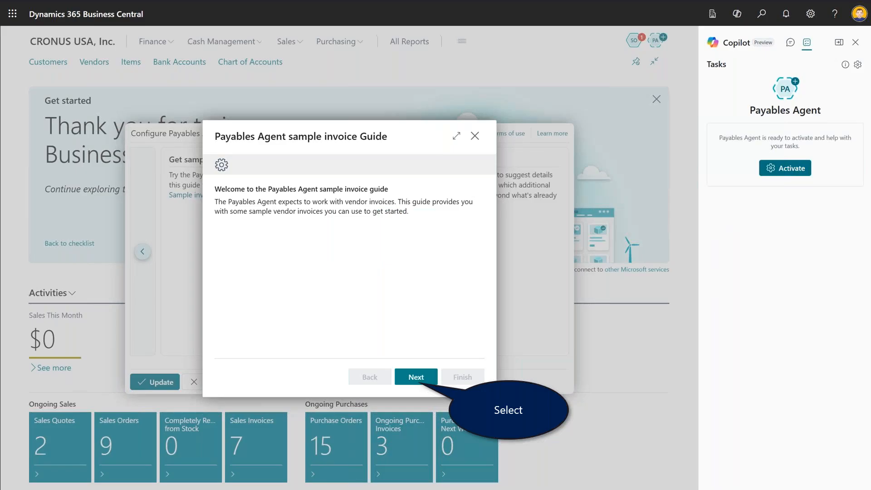
pyautogui.click(416, 377)
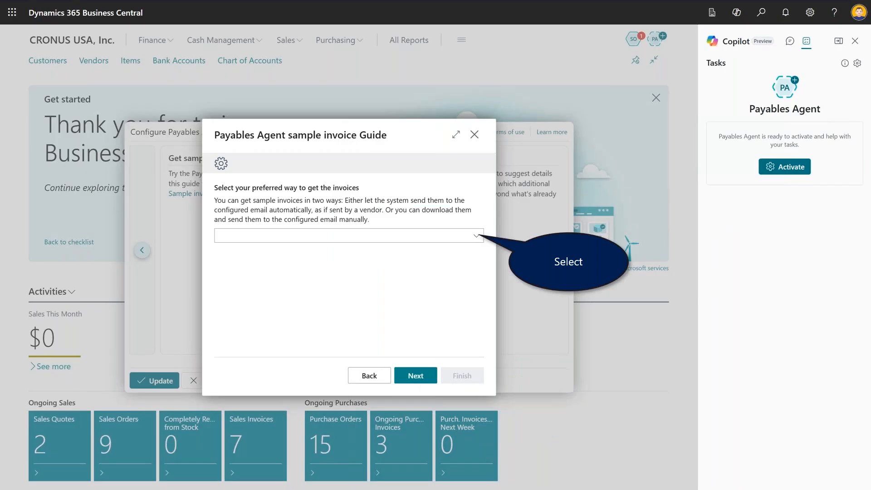
# - Preview the "Download sample invoices and send manually" option, and return to the choice of how to get the invoices
pyautogui.click(477, 236)
pyautogui.click(285, 278)
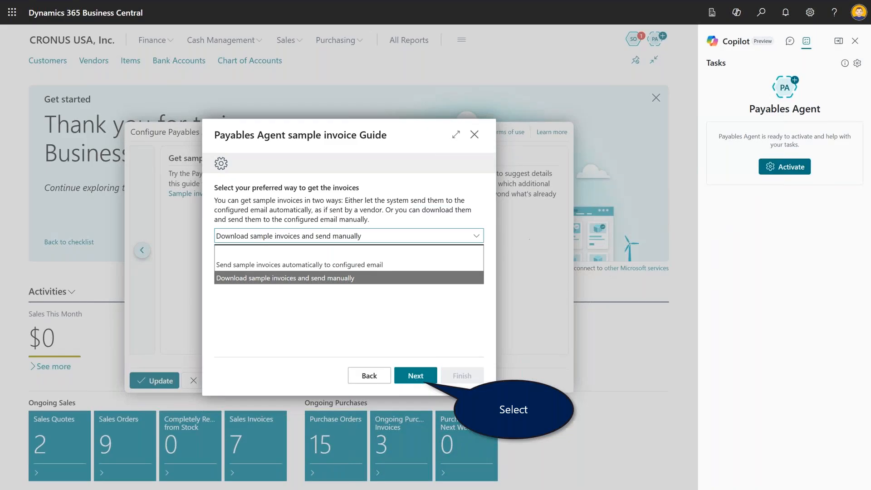
pyautogui.click(415, 376)
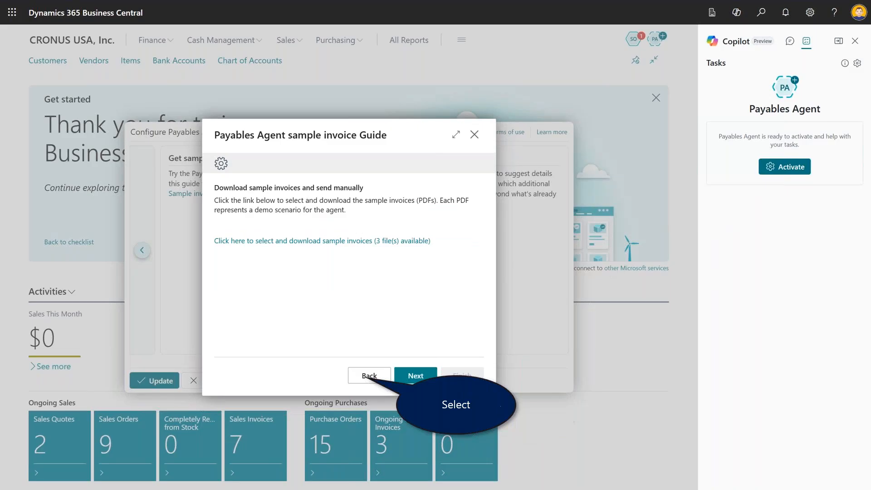
pyautogui.click(369, 376)
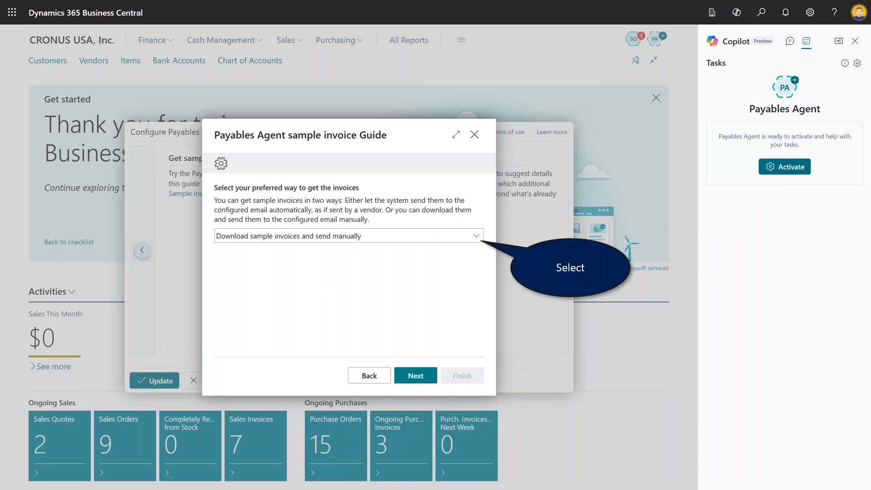
# - Choose "Send sample invoices automatically to configured email" and finish the sample invoice guide
pyautogui.click(476, 236)
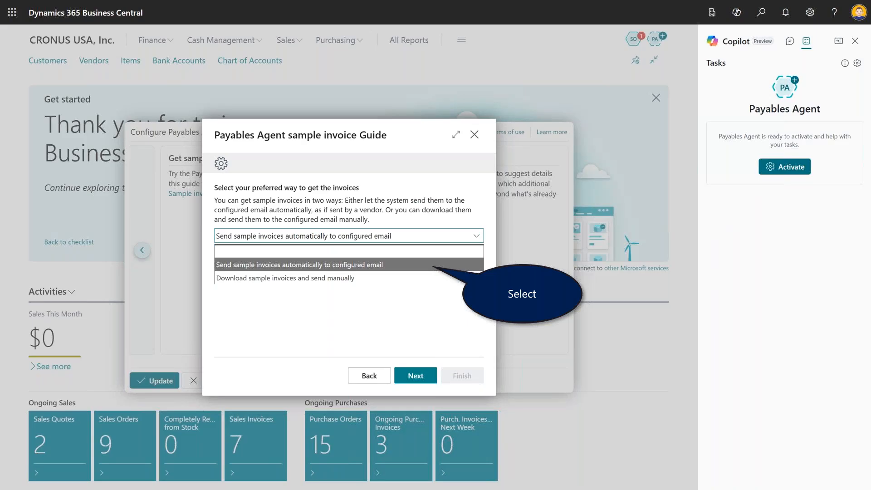
pyautogui.click(432, 266)
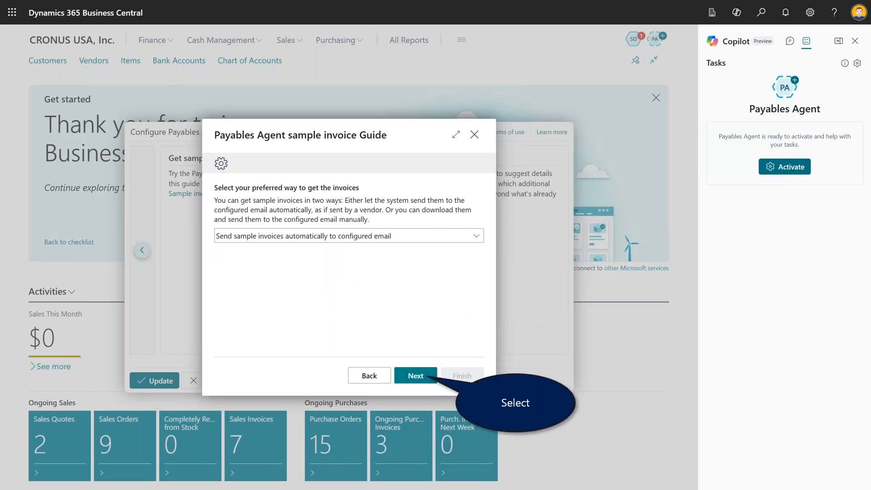
pyautogui.click(416, 376)
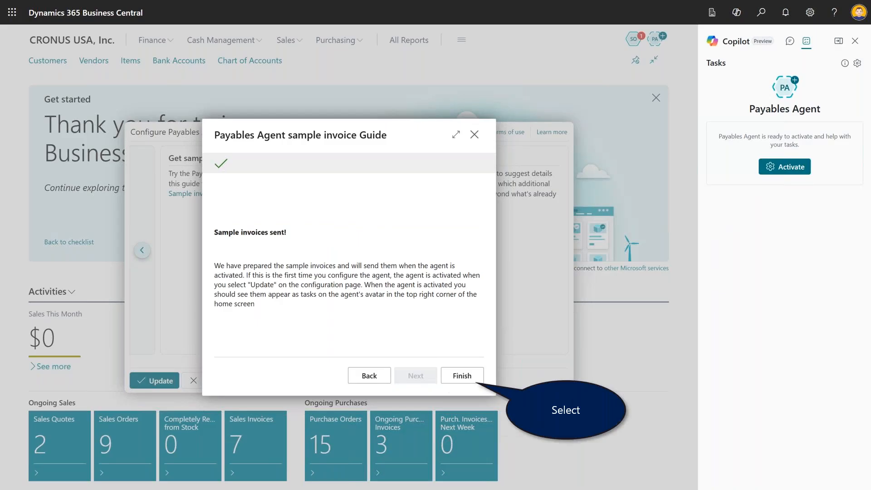
pyautogui.click(462, 376)
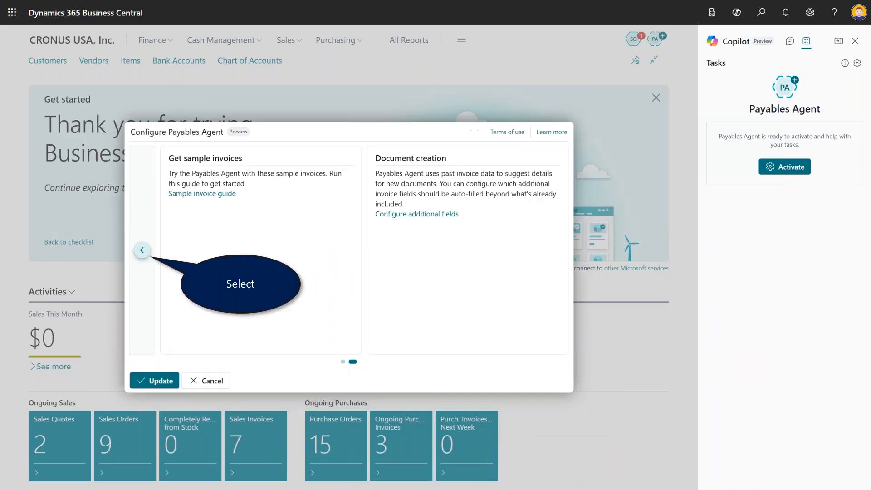
# - Set the Payables Agent to active, save its configuration, and close the Copilot pane
pyautogui.click(142, 250)
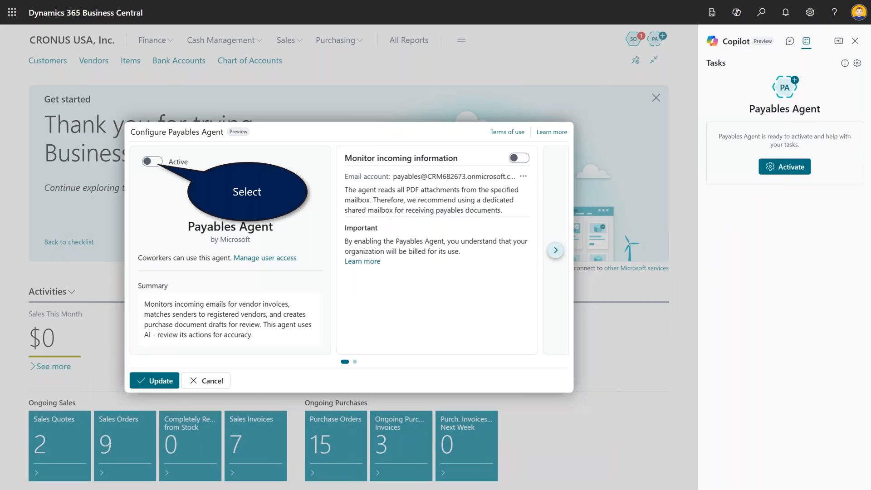
pyautogui.click(152, 162)
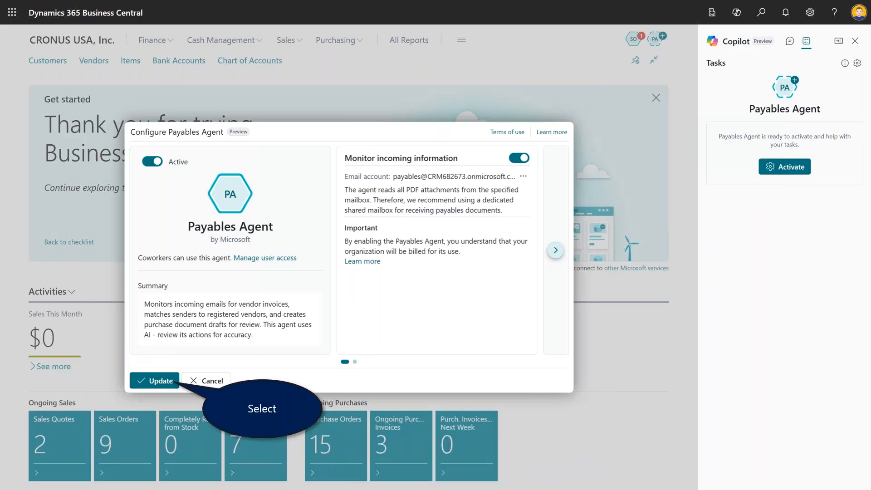
pyautogui.click(155, 381)
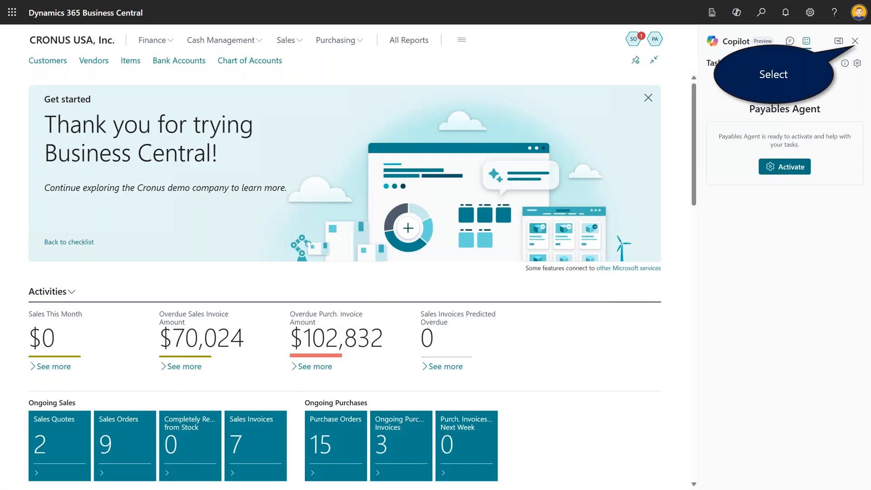
pyautogui.click(855, 41)
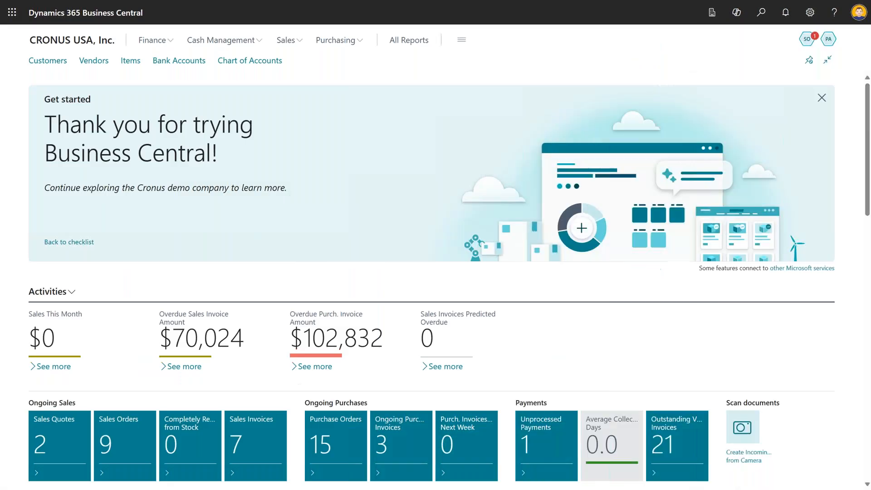